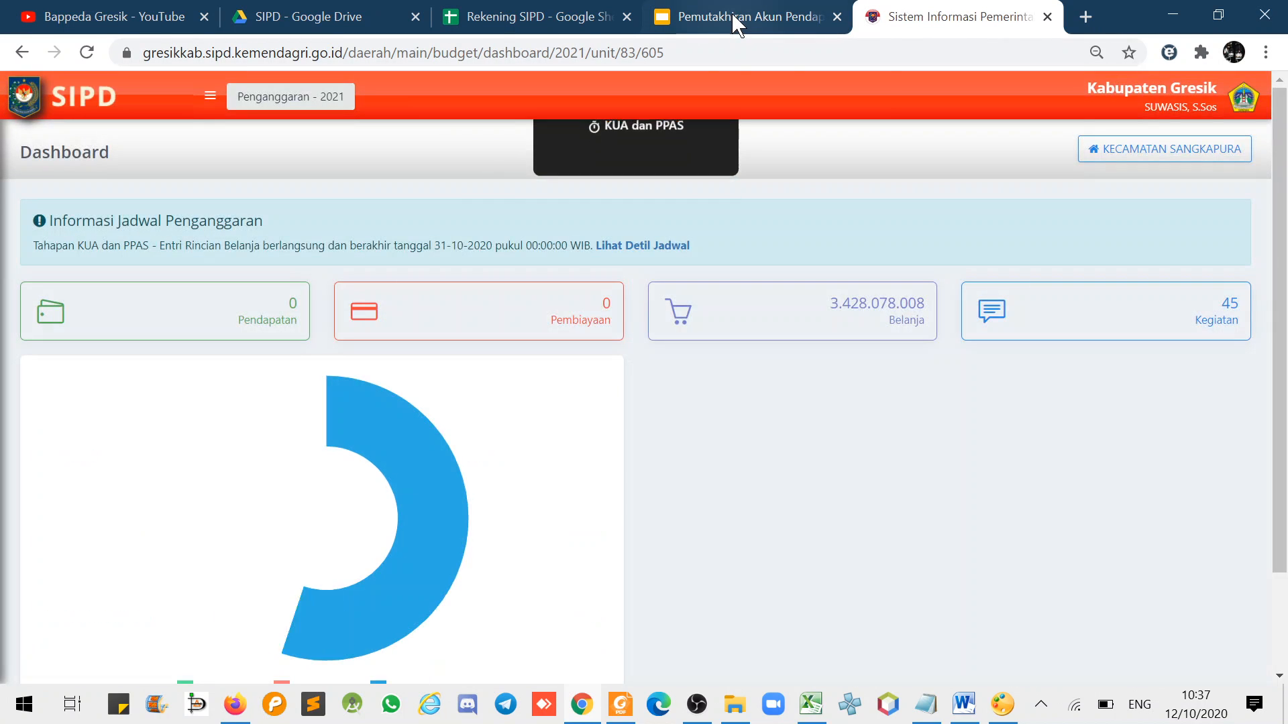
# Step: Switch to the Google Slides presentation and review the first point of the "Cara Melakukan Pemutakhiran" slide
pyautogui.click(737, 21)
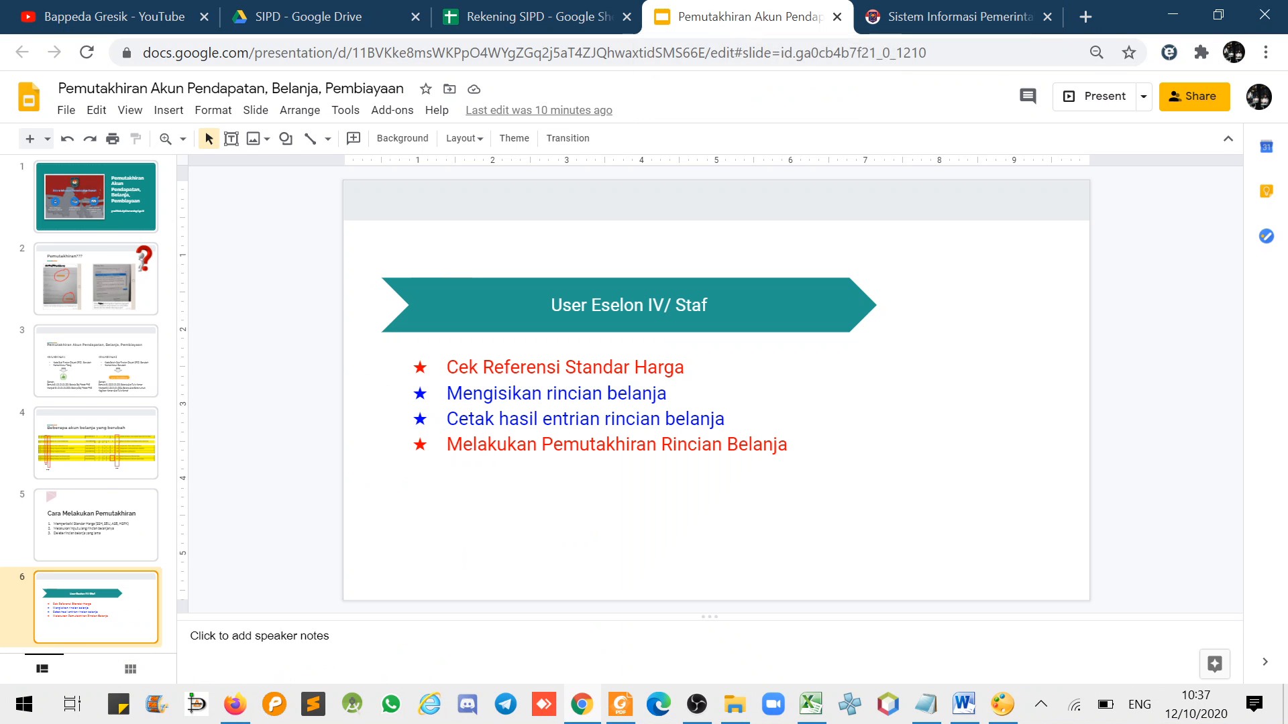
pyautogui.click(129, 549)
pyautogui.click(480, 384)
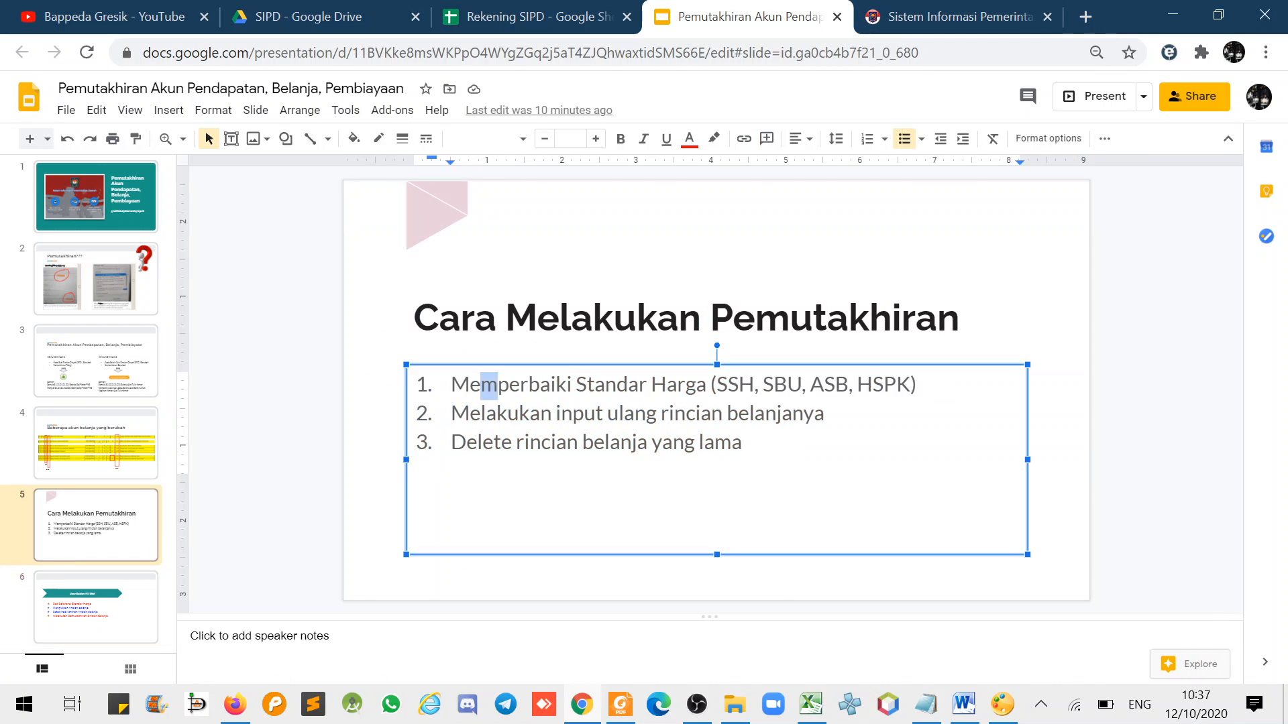
pyautogui.moveTo(480, 385); pyautogui.dragTo(848, 384)
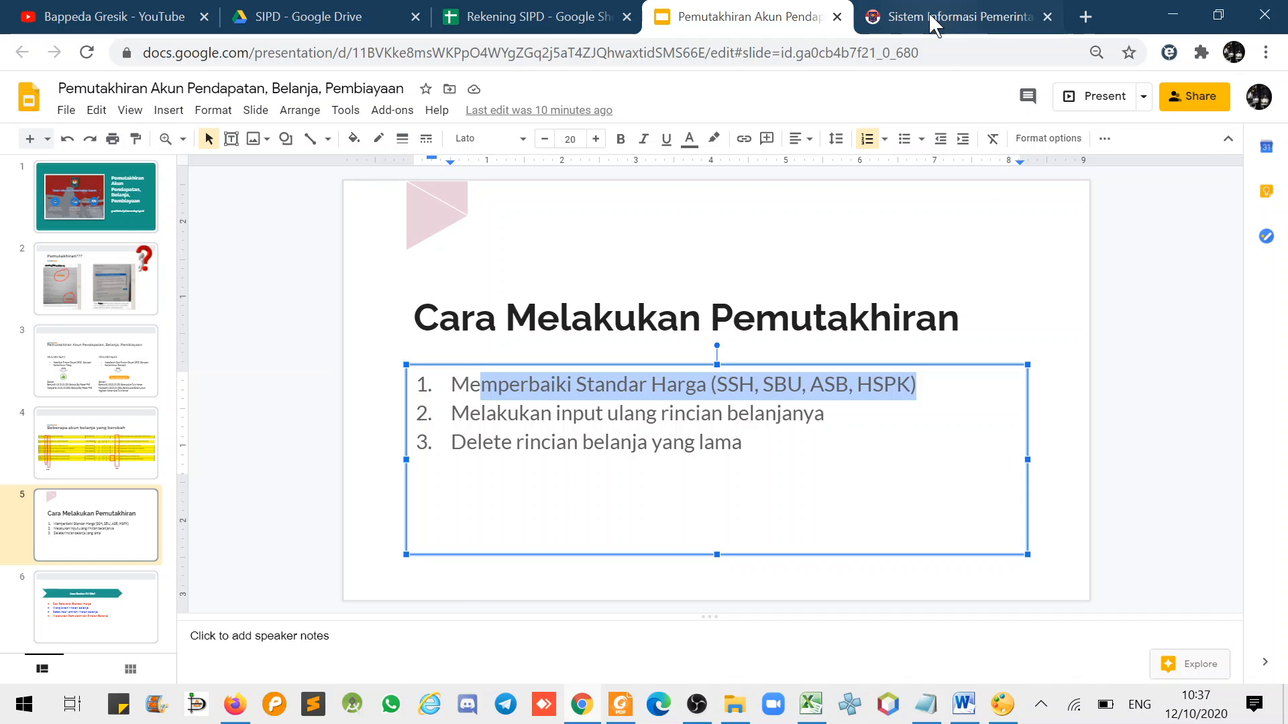
# Step: Switch back to SIPD and open the Sub Kegiatan Belanja list
pyautogui.click(953, 17)
pyautogui.click(211, 98)
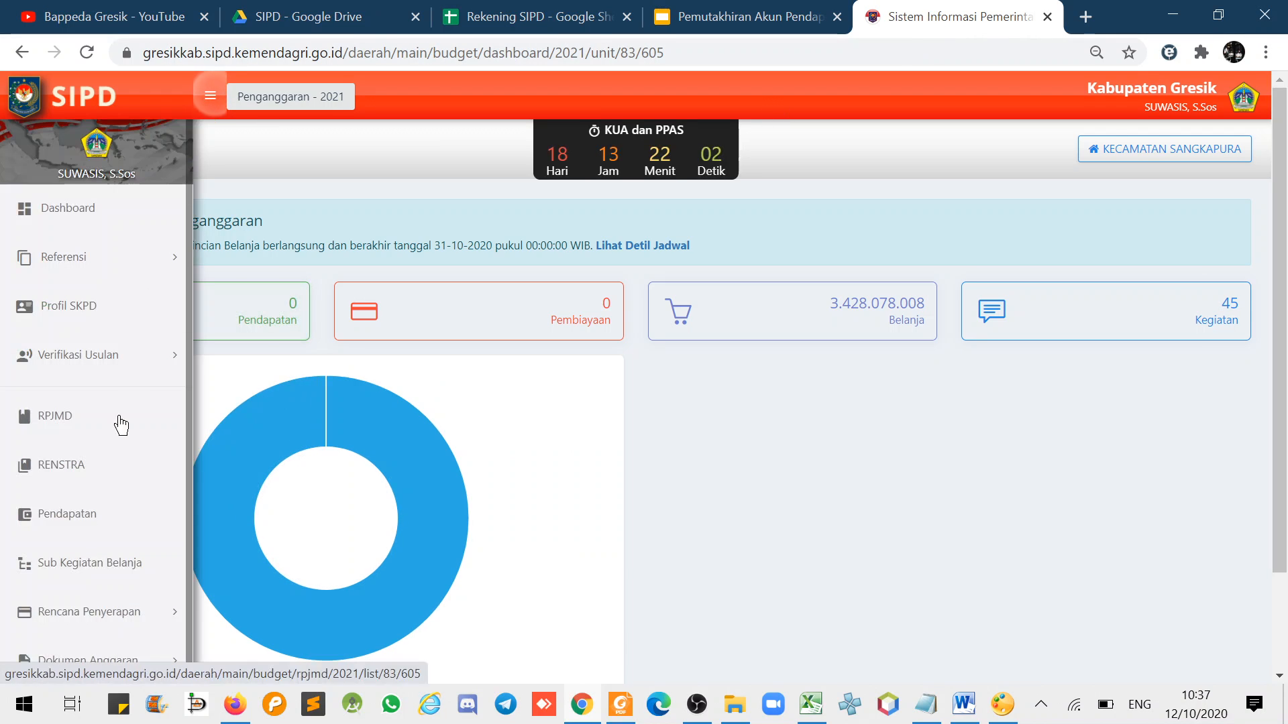
pyautogui.click(99, 574)
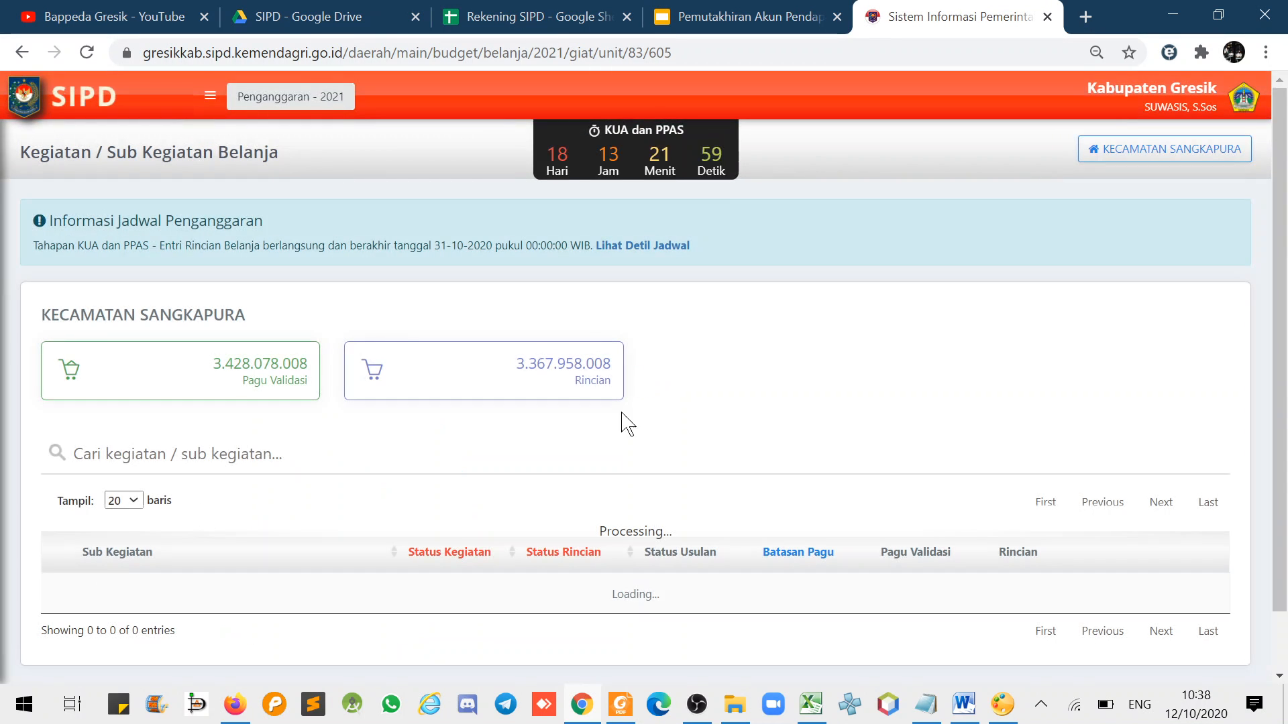
# Step: Open the Detil Rincian of sub-activity 7.01.01.2.06.05 Penyediaan Barang Cetakan dan Penggandaan
pyautogui.scroll(-5, 1257, 403)
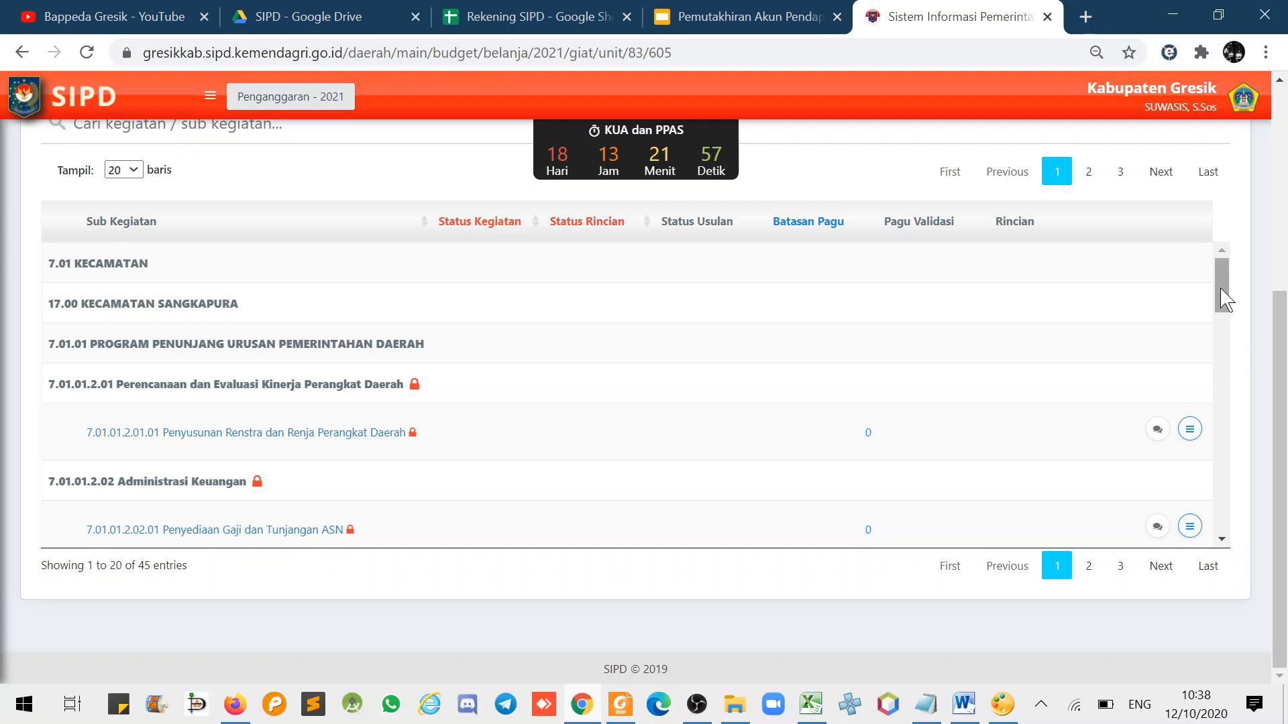
pyautogui.moveTo(1223, 293); pyautogui.dragTo(1224, 526)
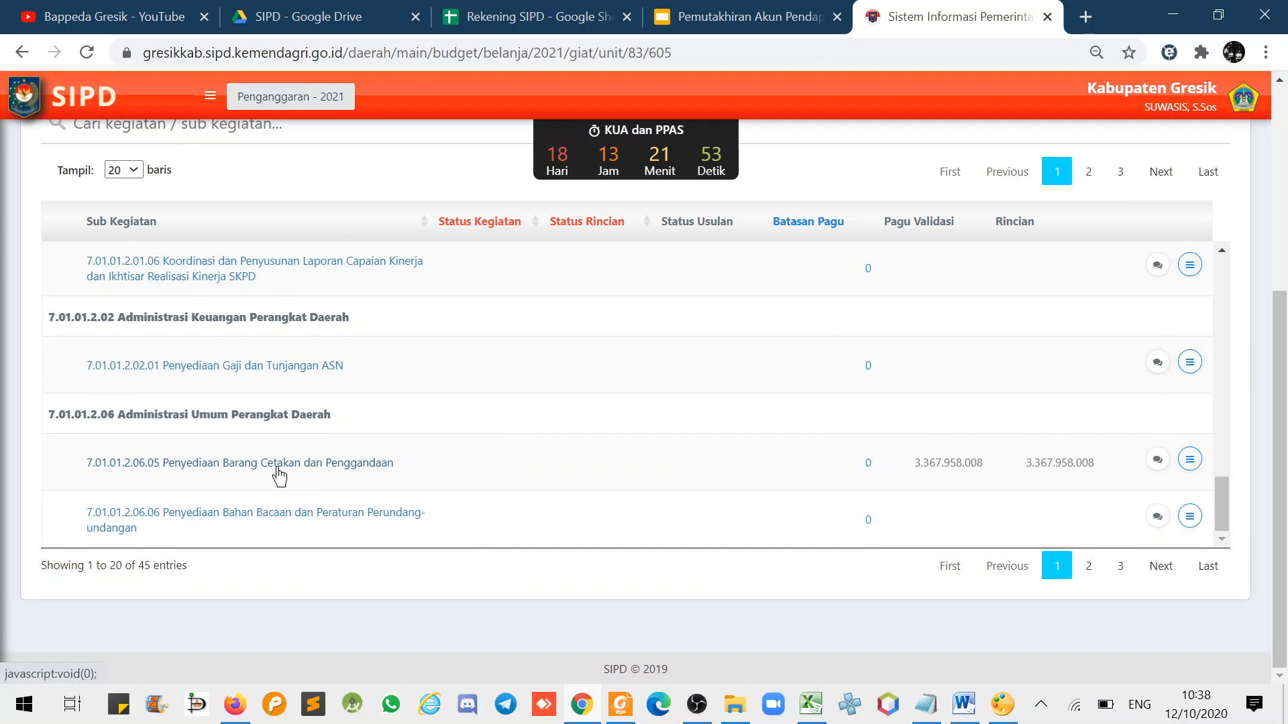
pyautogui.click(1190, 460)
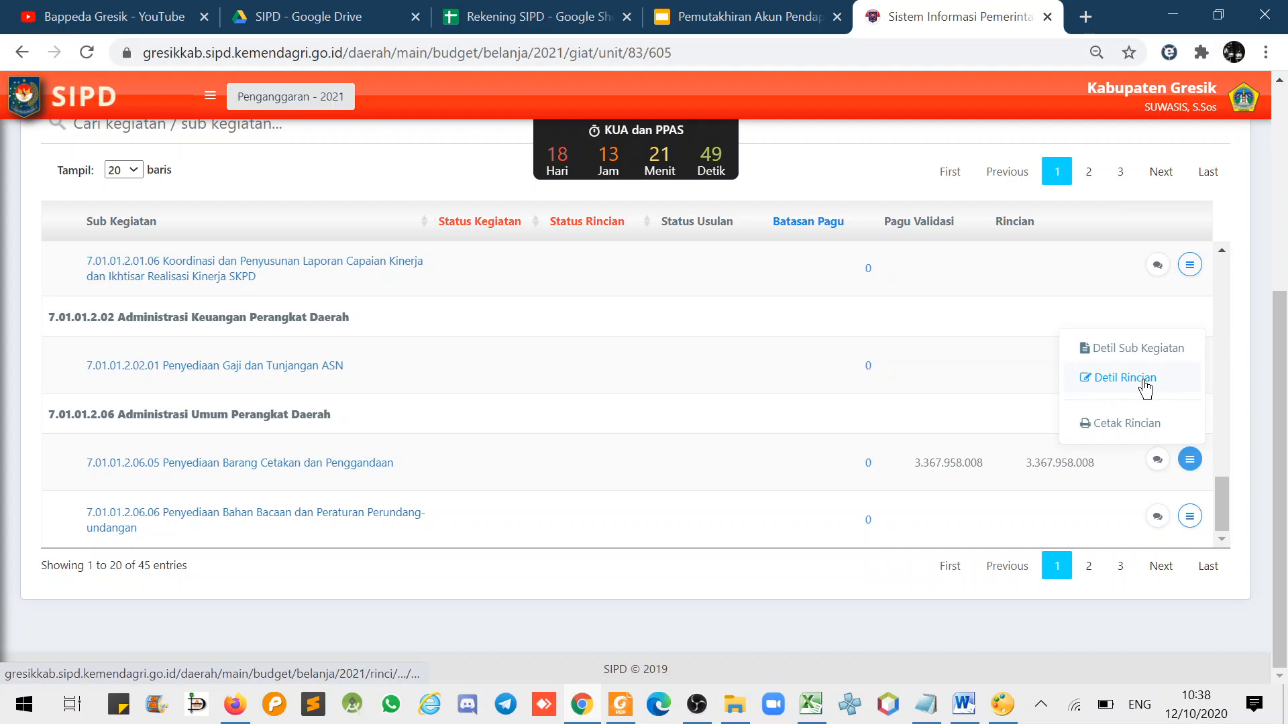
pyautogui.click(1125, 378)
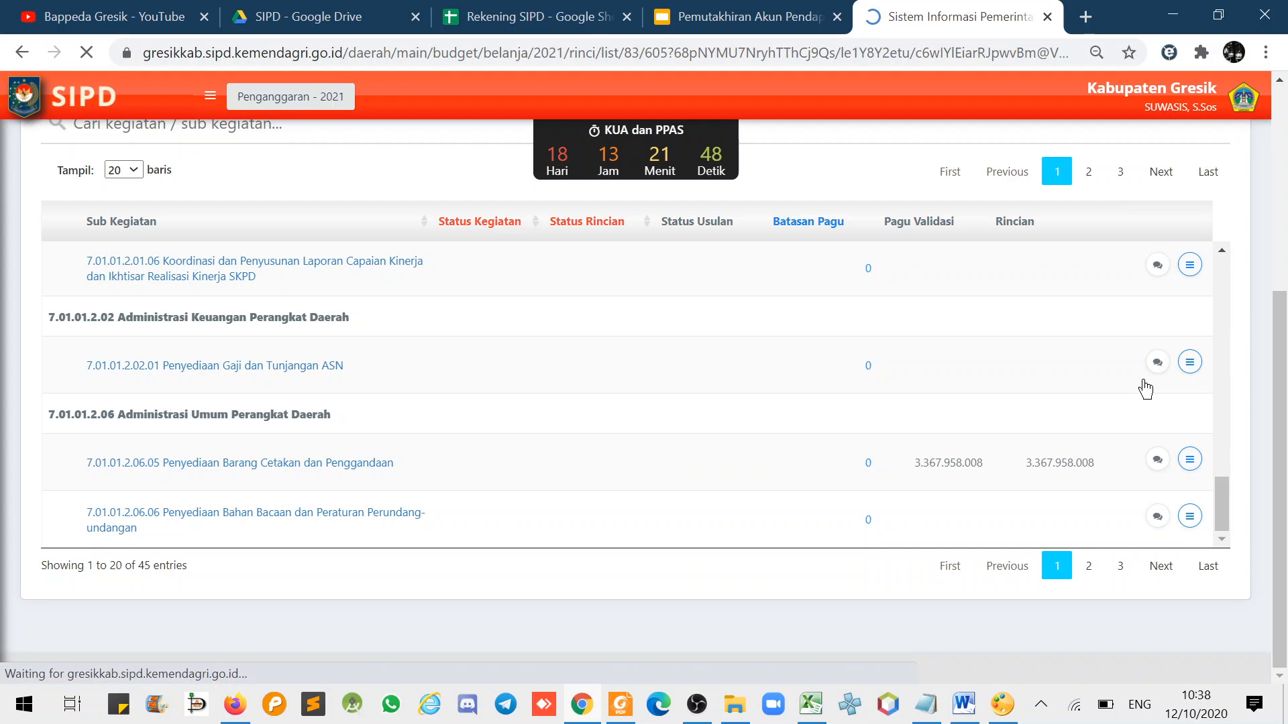
# Step: Examine the edit form and specification of the Ballpoint item under 5.1.02.01.01.001 Belanja Alat Tulis Kantor, leaving the item unedited
pyautogui.scroll(-6, 1144, 385)
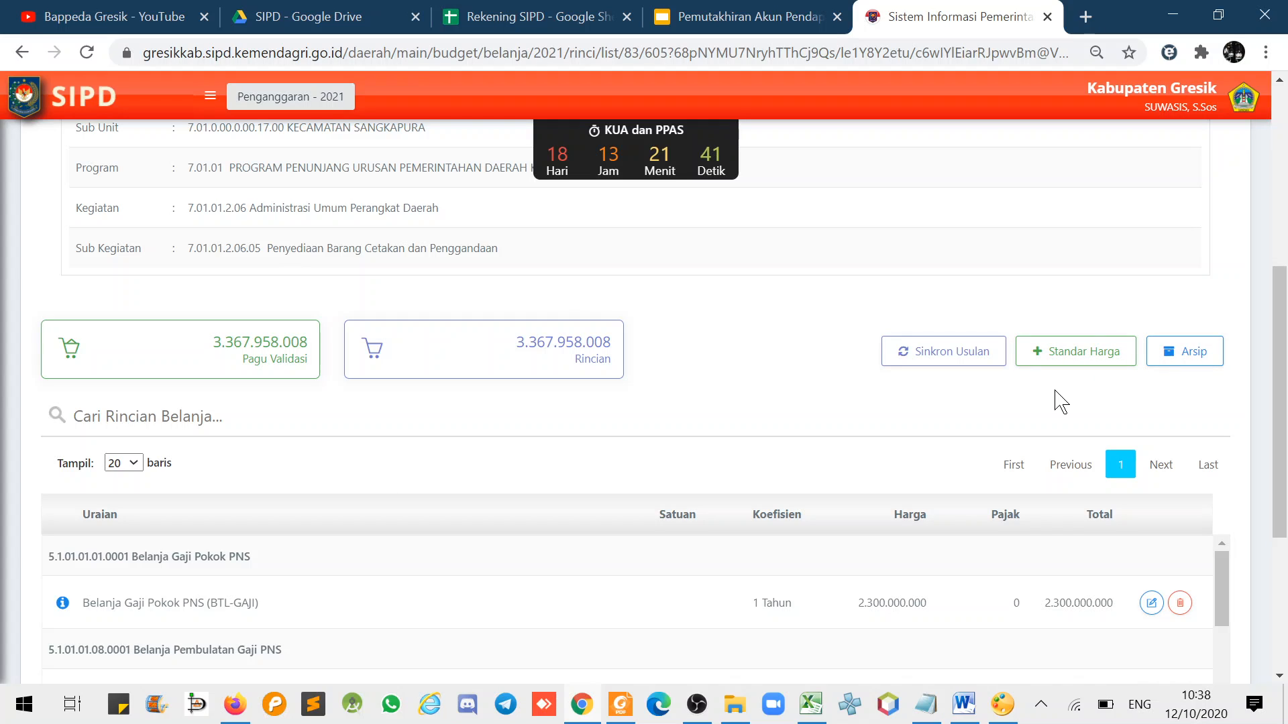
pyautogui.scroll(-4, 1221, 437)
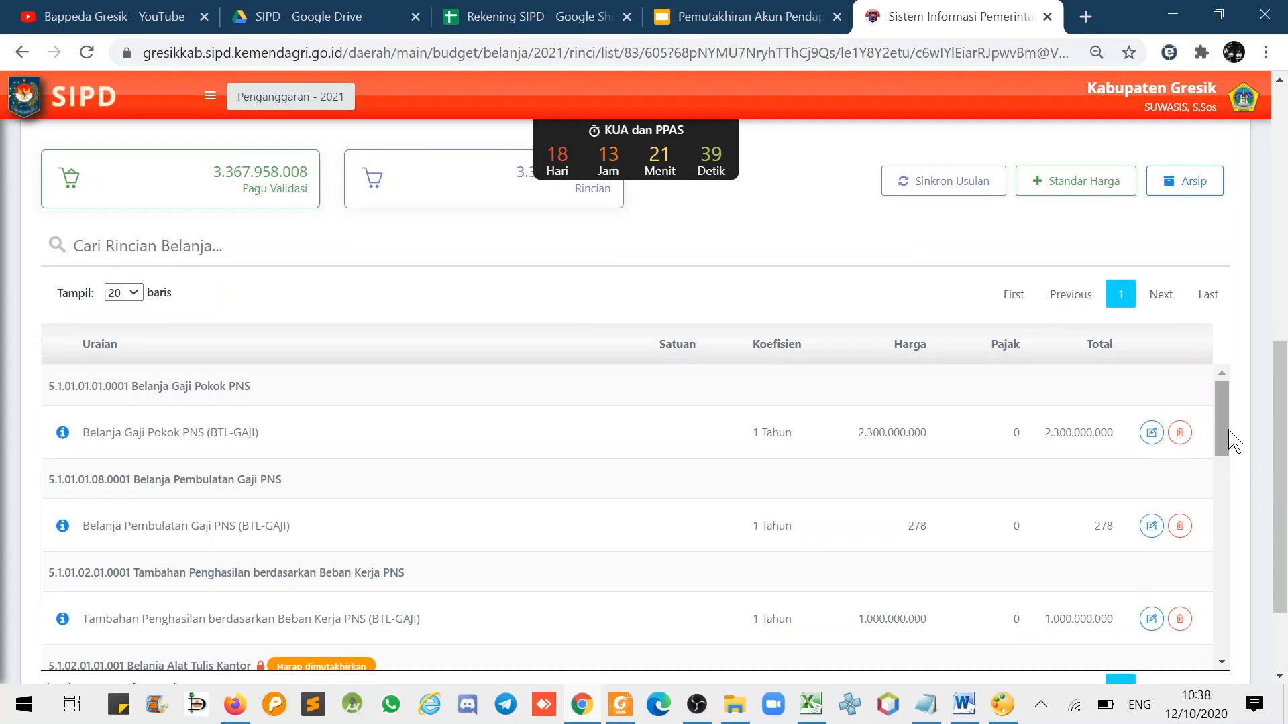
pyautogui.scroll(-3, 1221, 446)
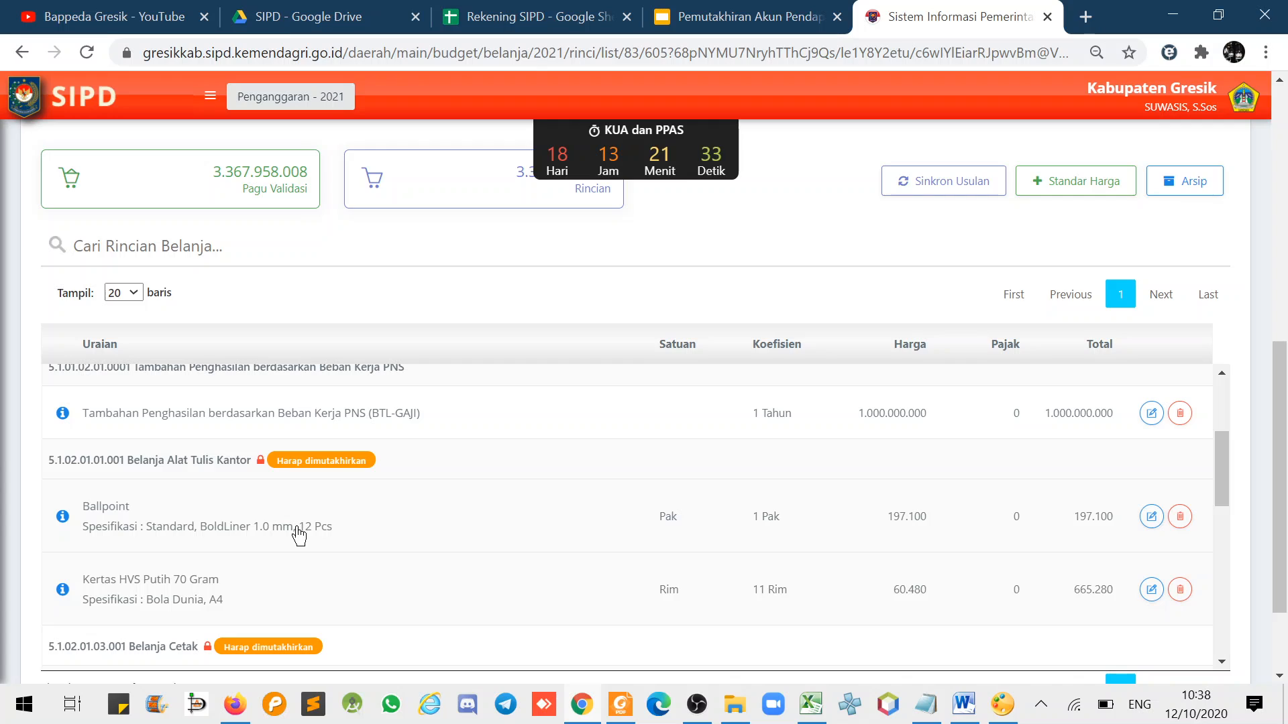
pyautogui.click(1152, 516)
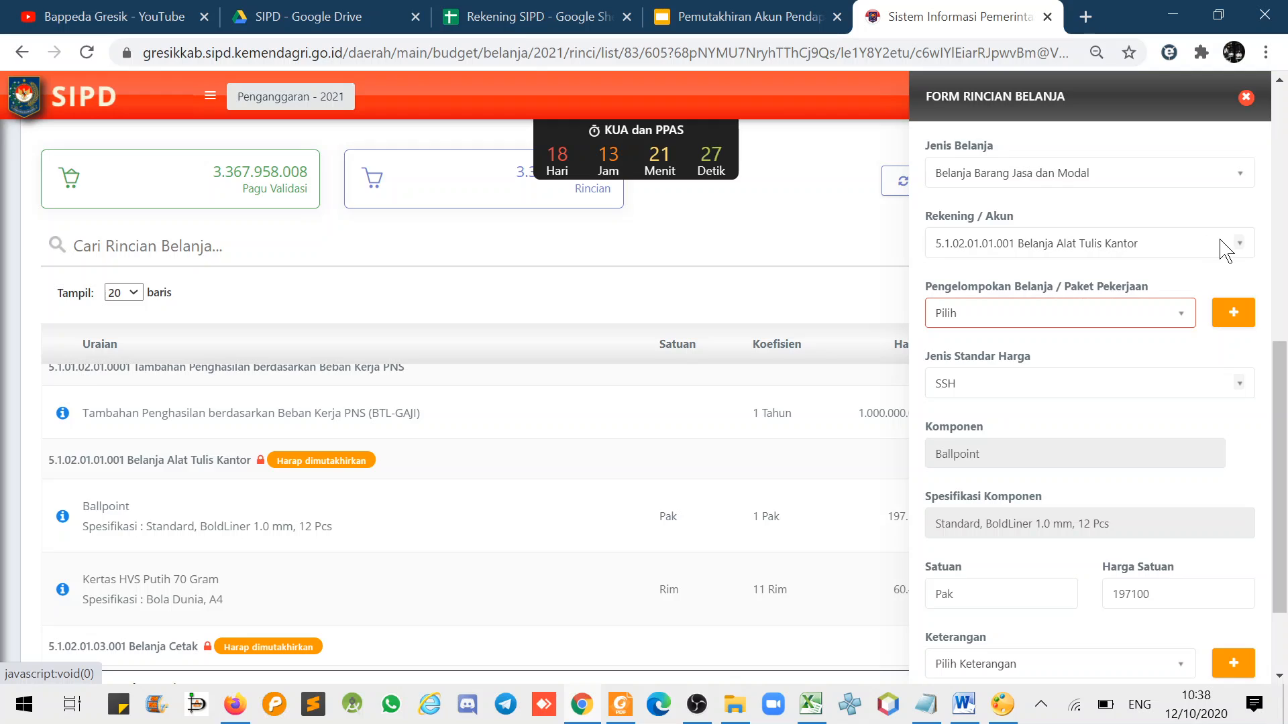
pyautogui.click(1245, 98)
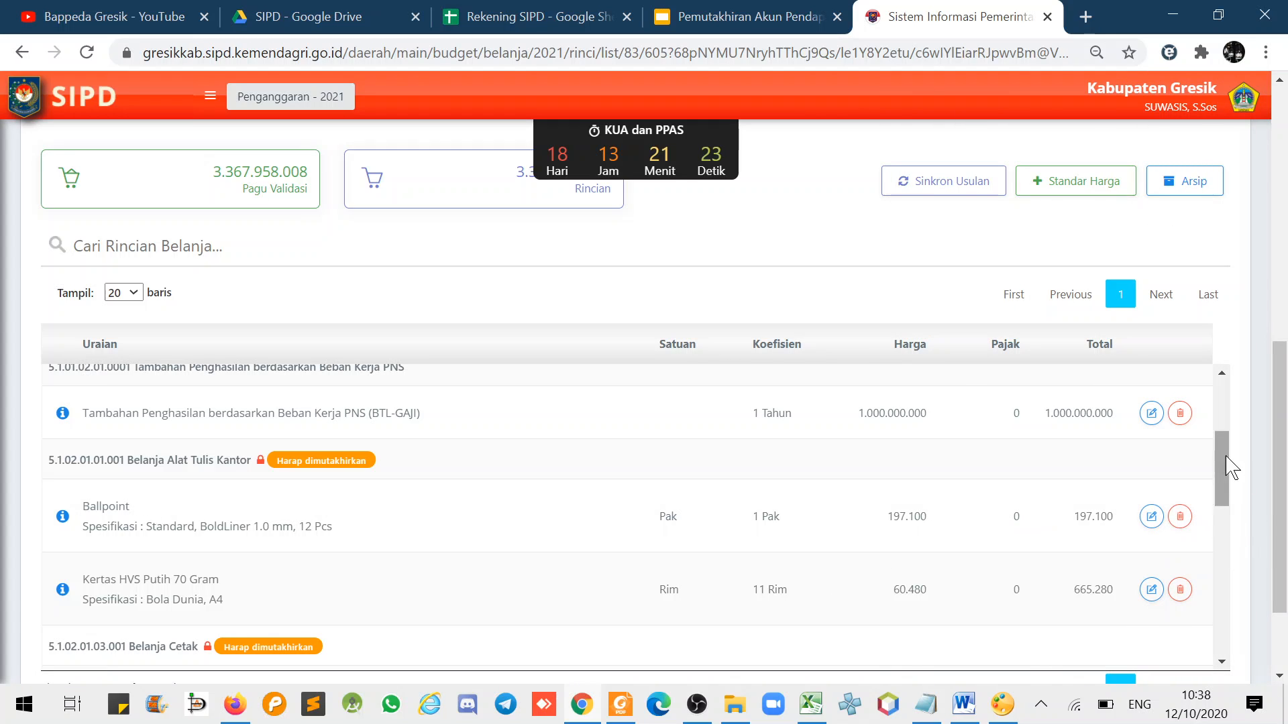
pyautogui.moveTo(1222, 460); pyautogui.dragTo(1222, 468)
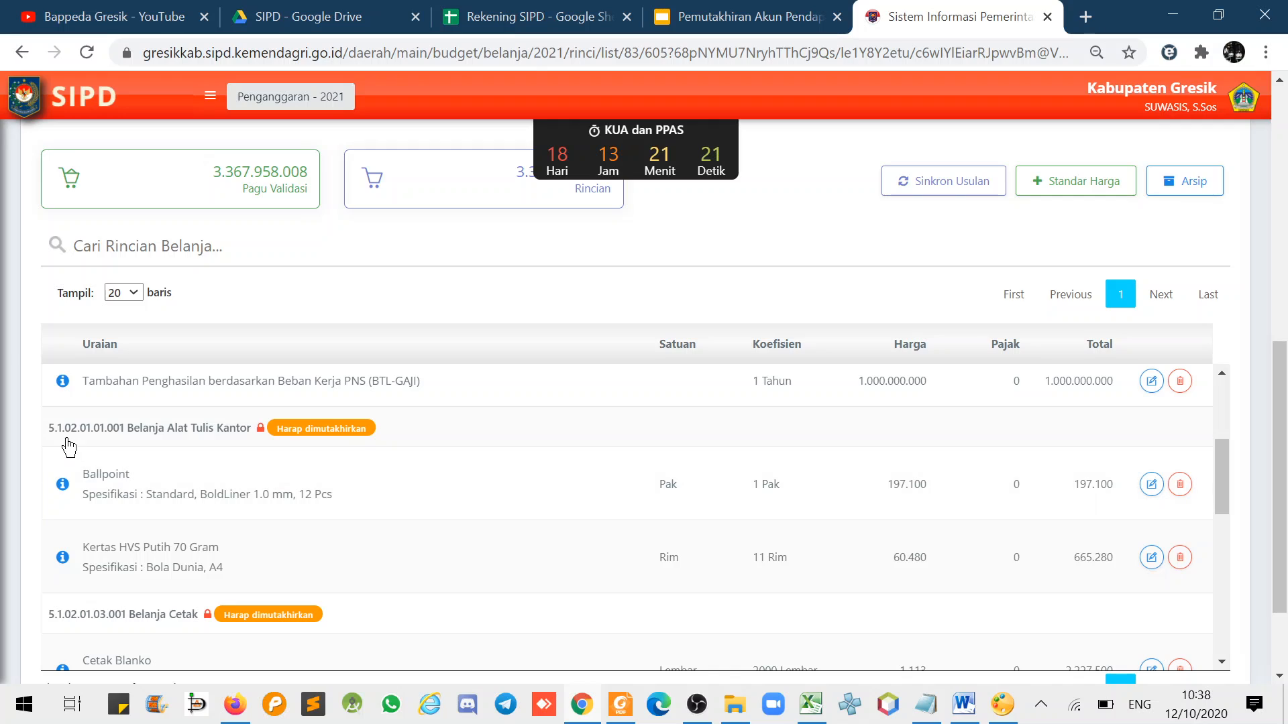
pyautogui.moveTo(359, 498); pyautogui.dragTo(74, 472)
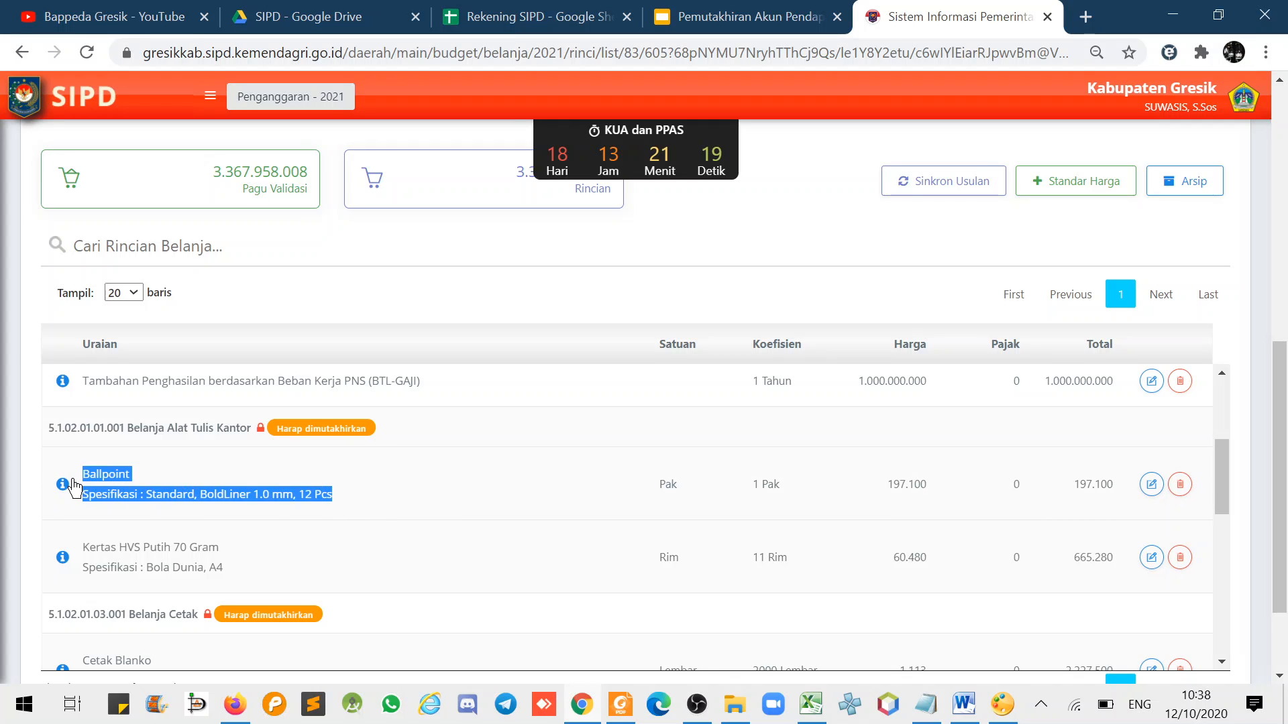
pyautogui.click(1090, 192)
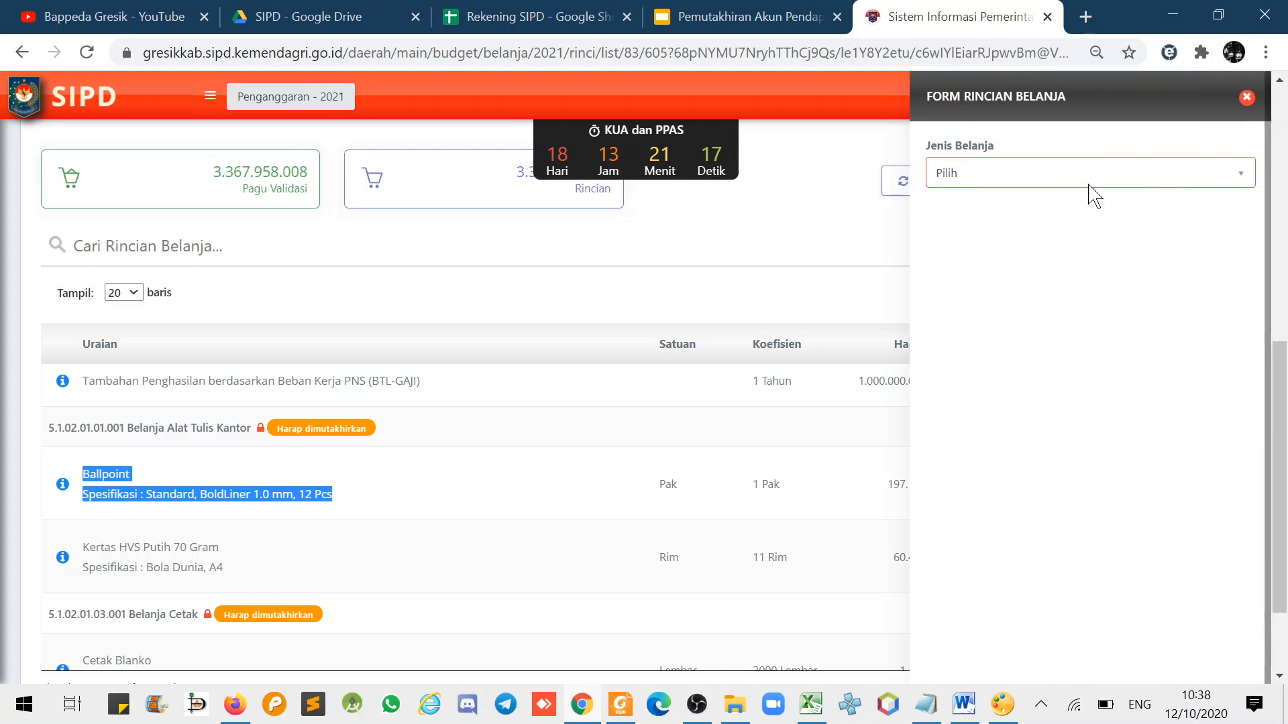
pyautogui.click(1024, 178)
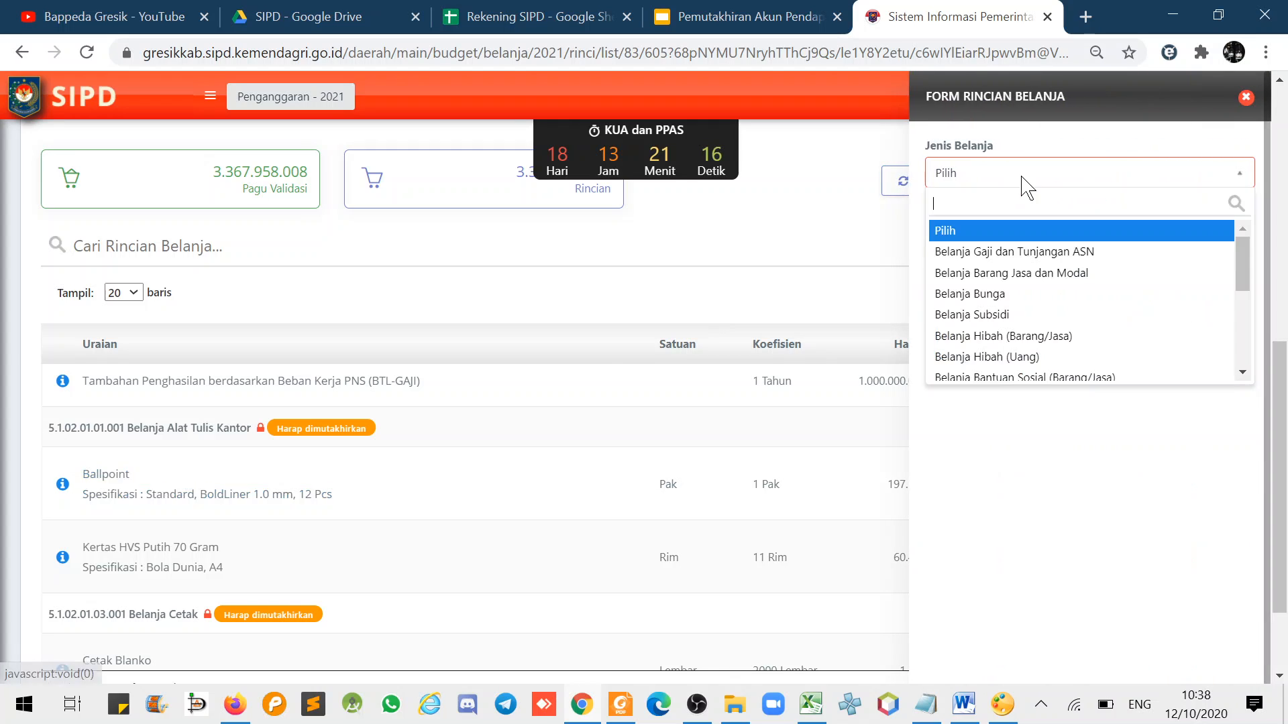
pyautogui.click(994, 273)
pyautogui.click(986, 248)
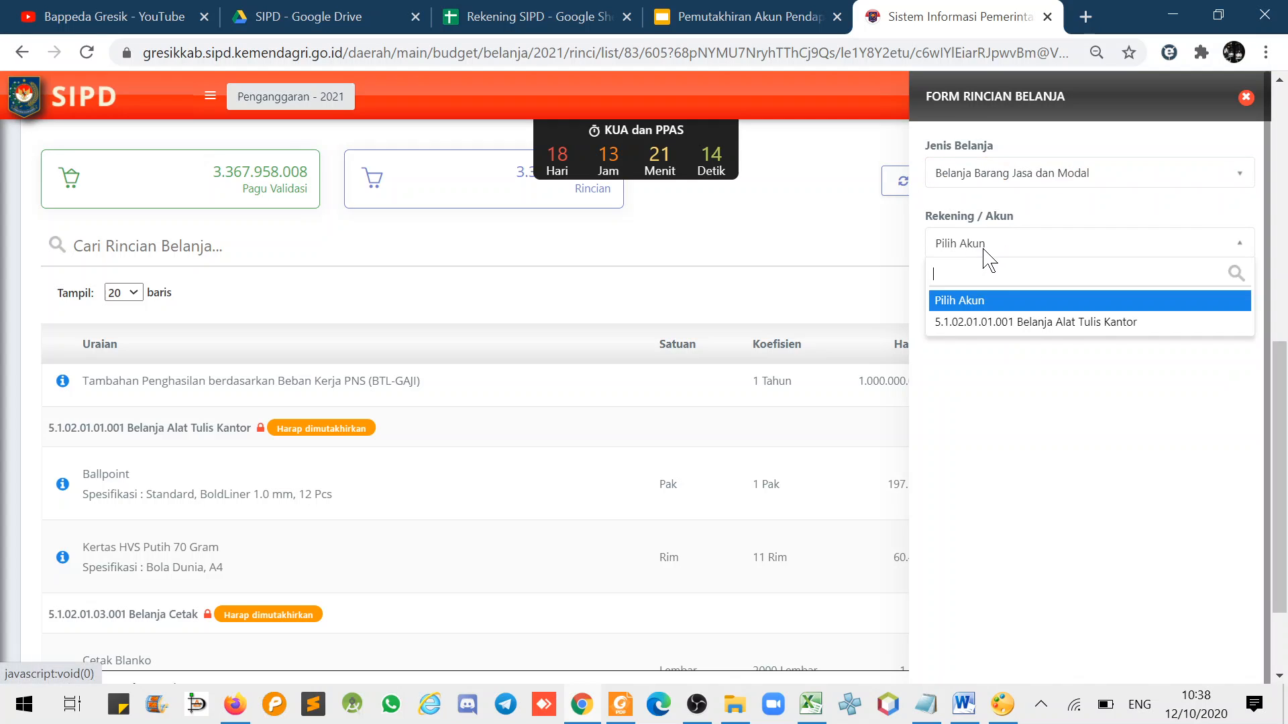
pyautogui.click(1064, 423)
pyautogui.click(1245, 97)
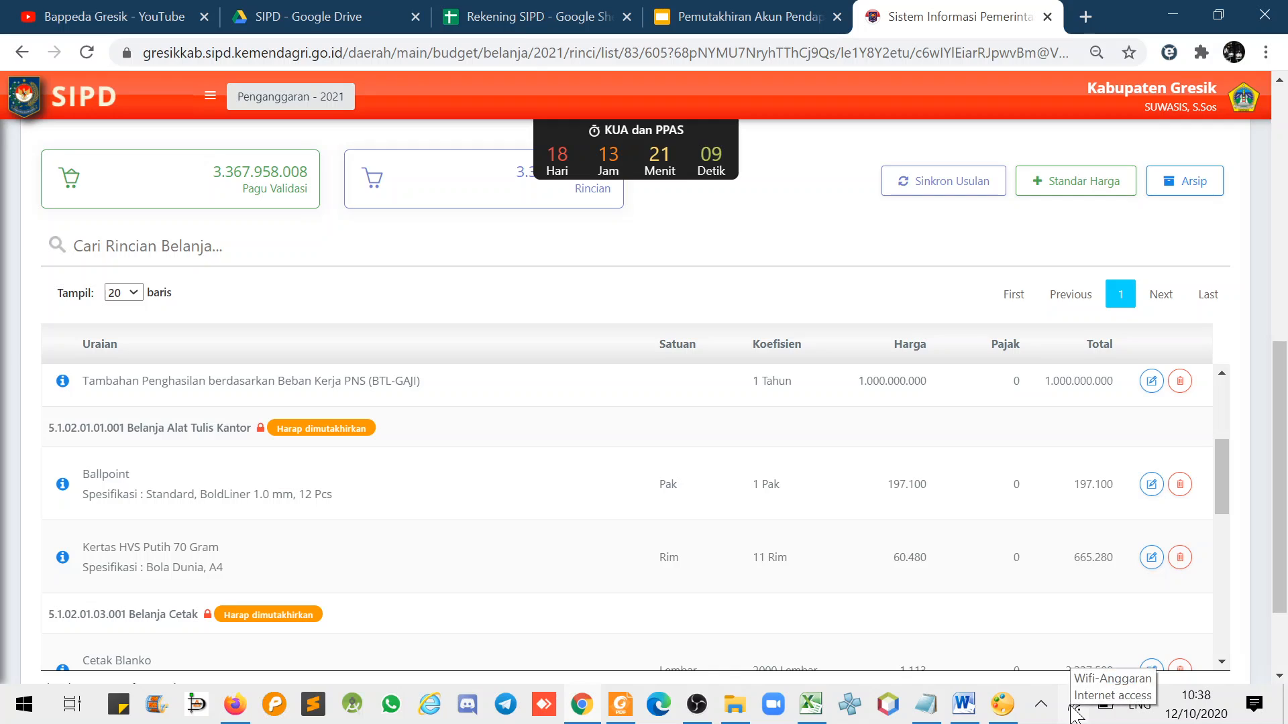
# Step: Start a new Standar Harga item with Jenis Belanja "Belanja Barang Jasa dan Modal", account 5.1.02.01.01.0024 for Alat Tulis Kantor, and price type SSH
pyautogui.click(1096, 185)
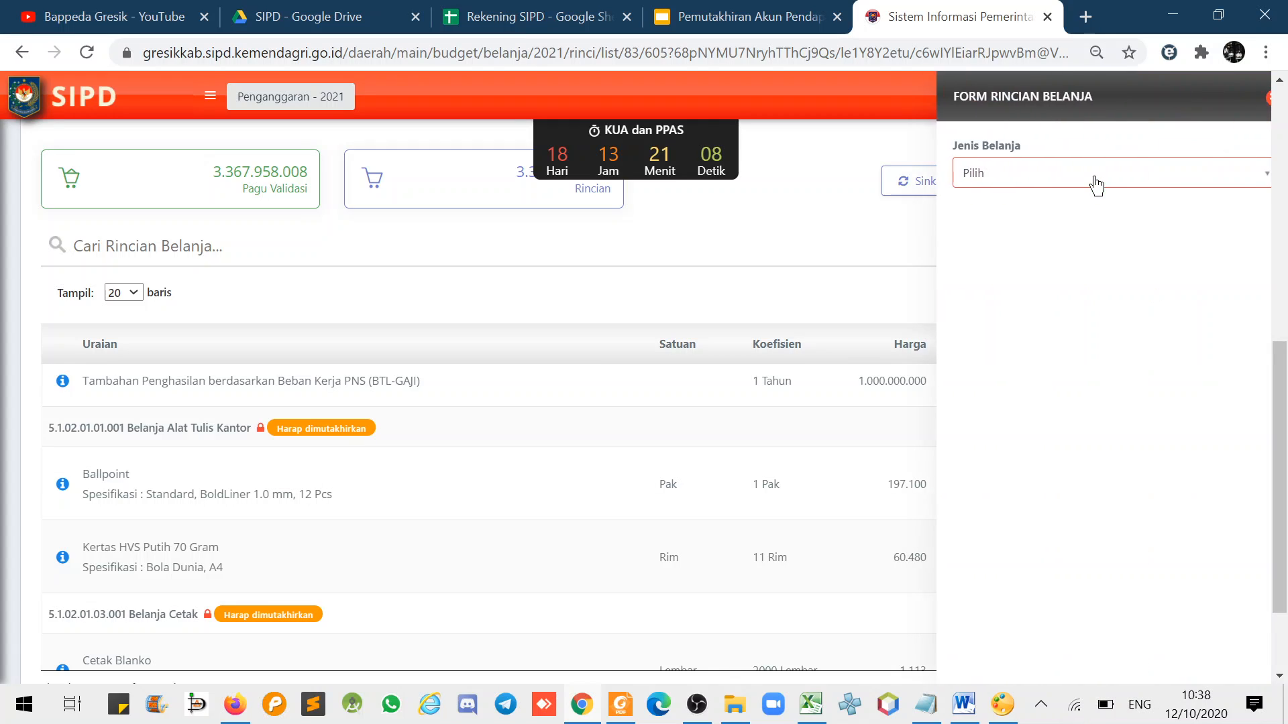
pyautogui.click(1024, 176)
pyautogui.click(995, 273)
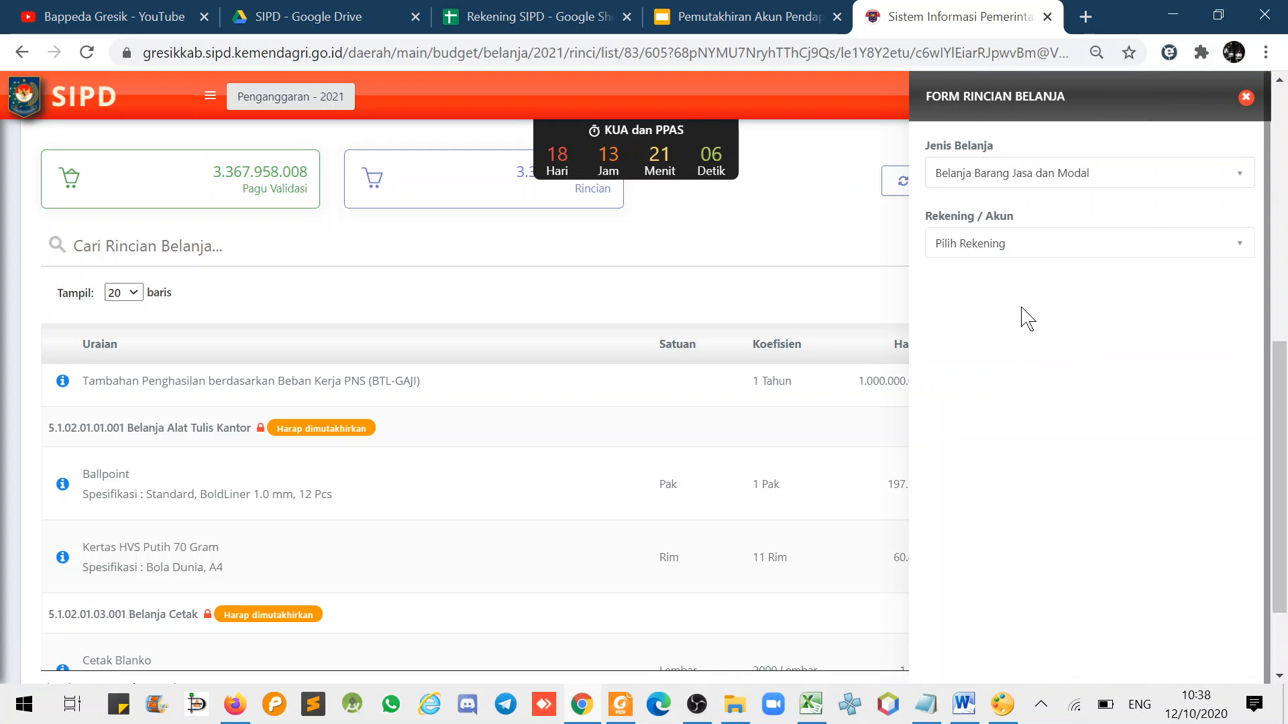
pyautogui.click(991, 255)
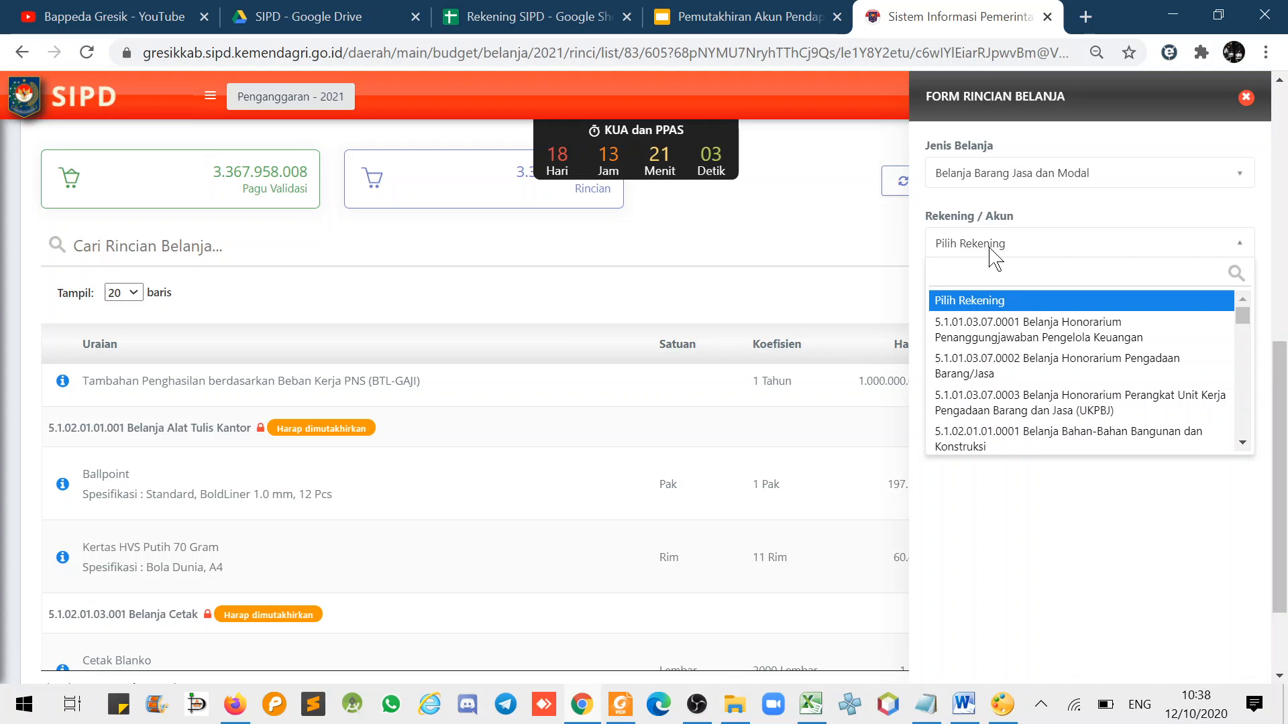
pyautogui.write('alat tulis')
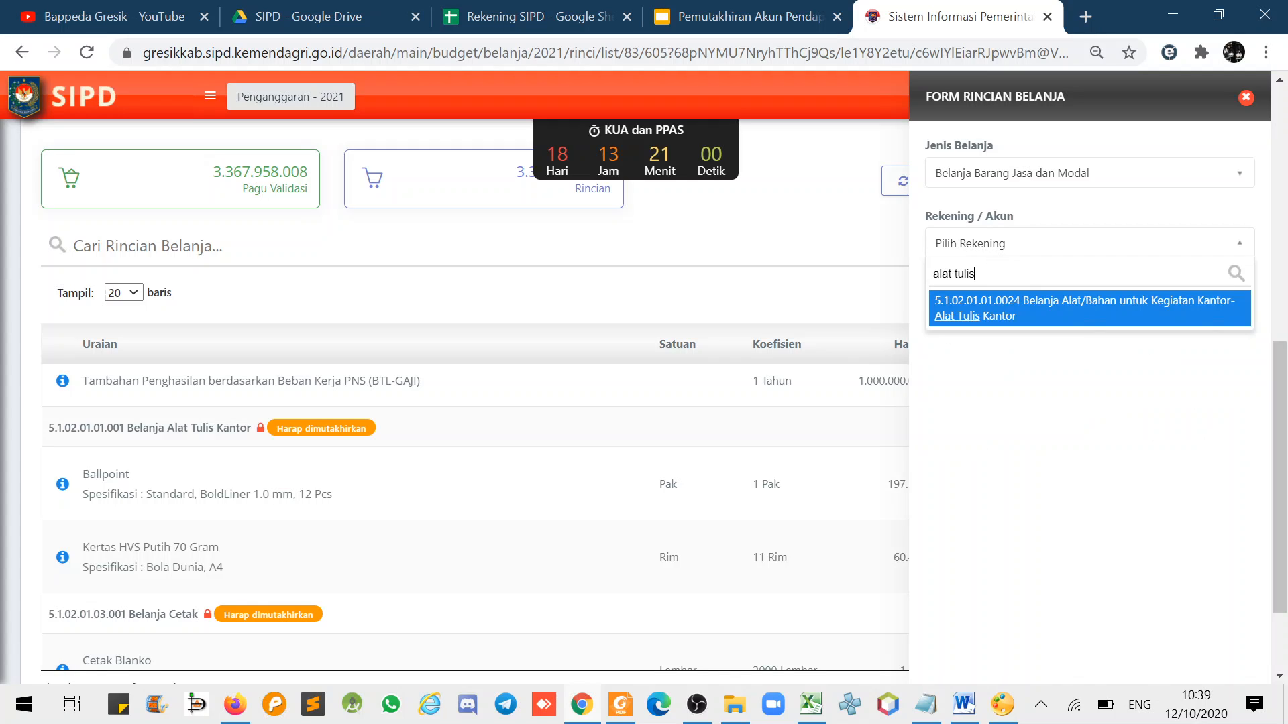
pyautogui.click(1050, 327)
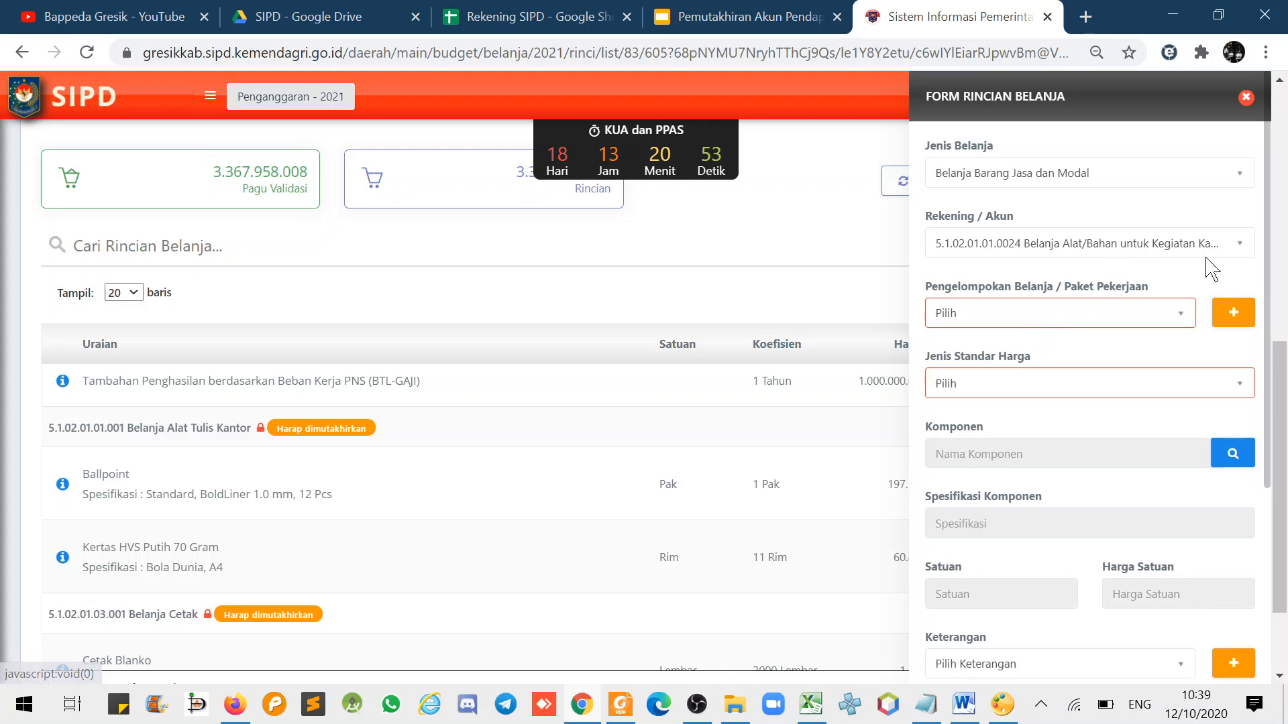
pyautogui.click(996, 388)
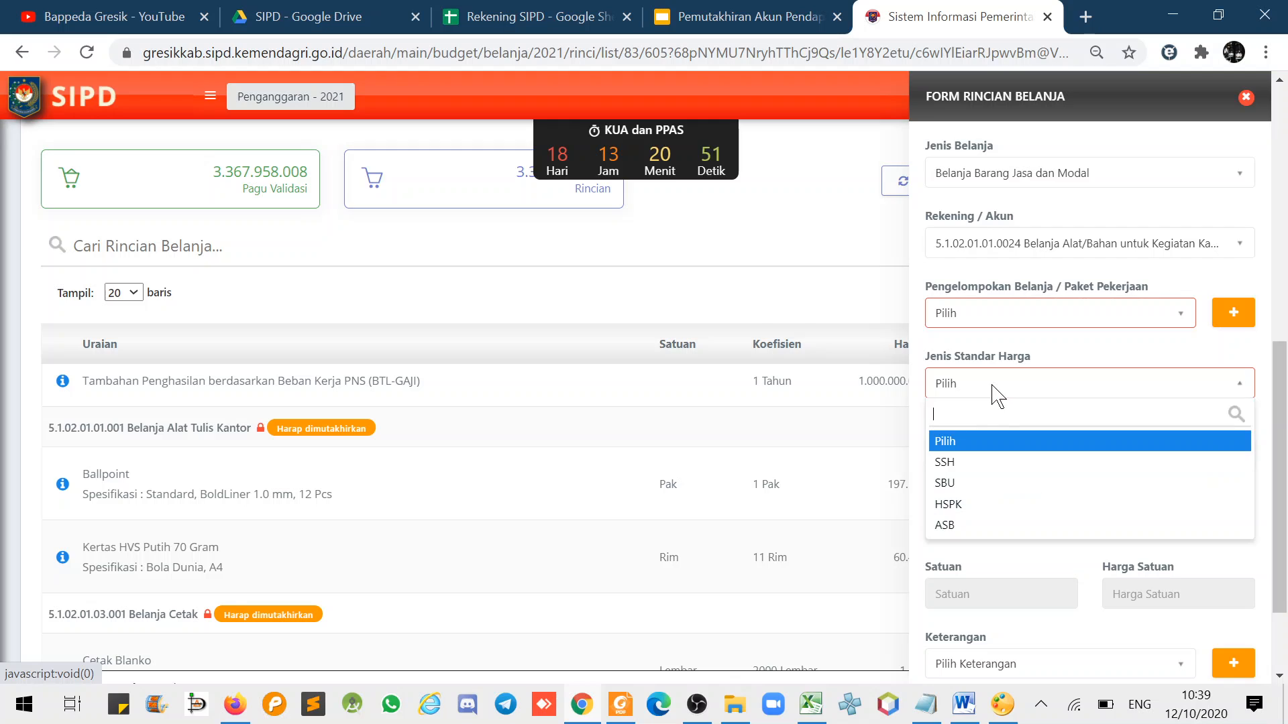
pyautogui.click(953, 461)
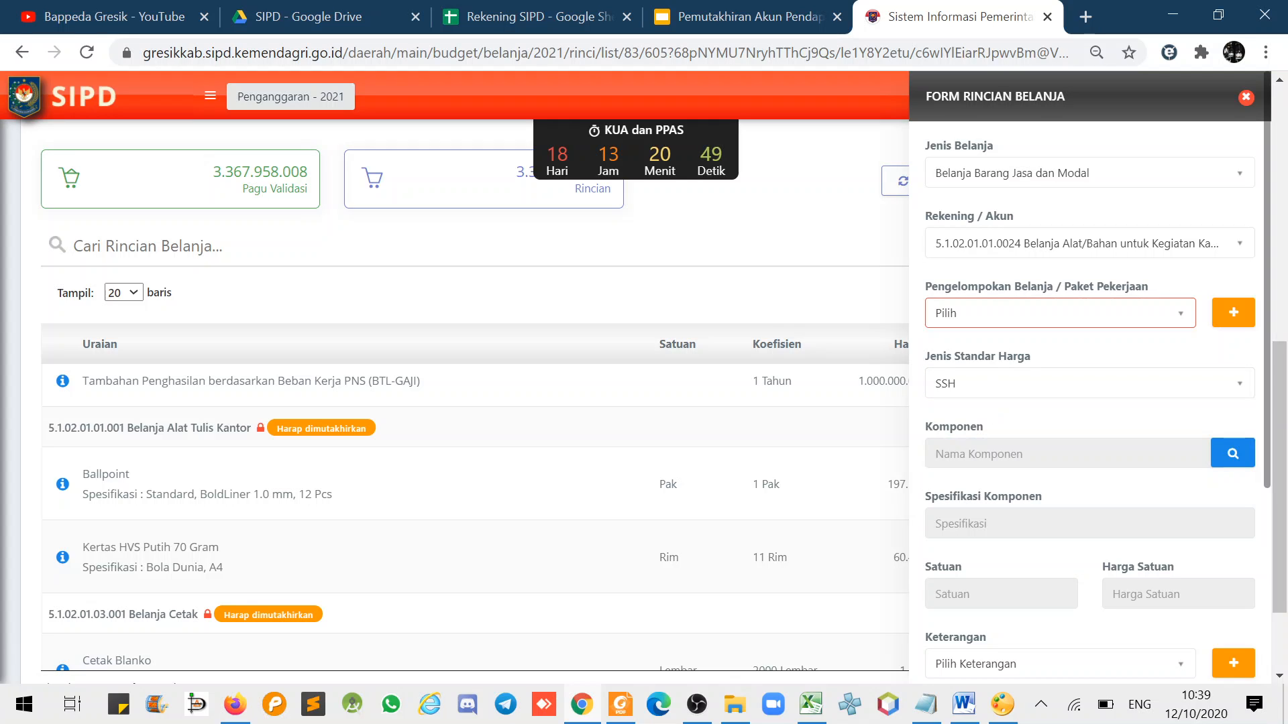
# Step: Find the Ballpoint component in Data Standar Harga by searching "standard, B" and select Standard, BoldLiner 1.0 mm, 12 Pcs
pyautogui.click(1233, 455)
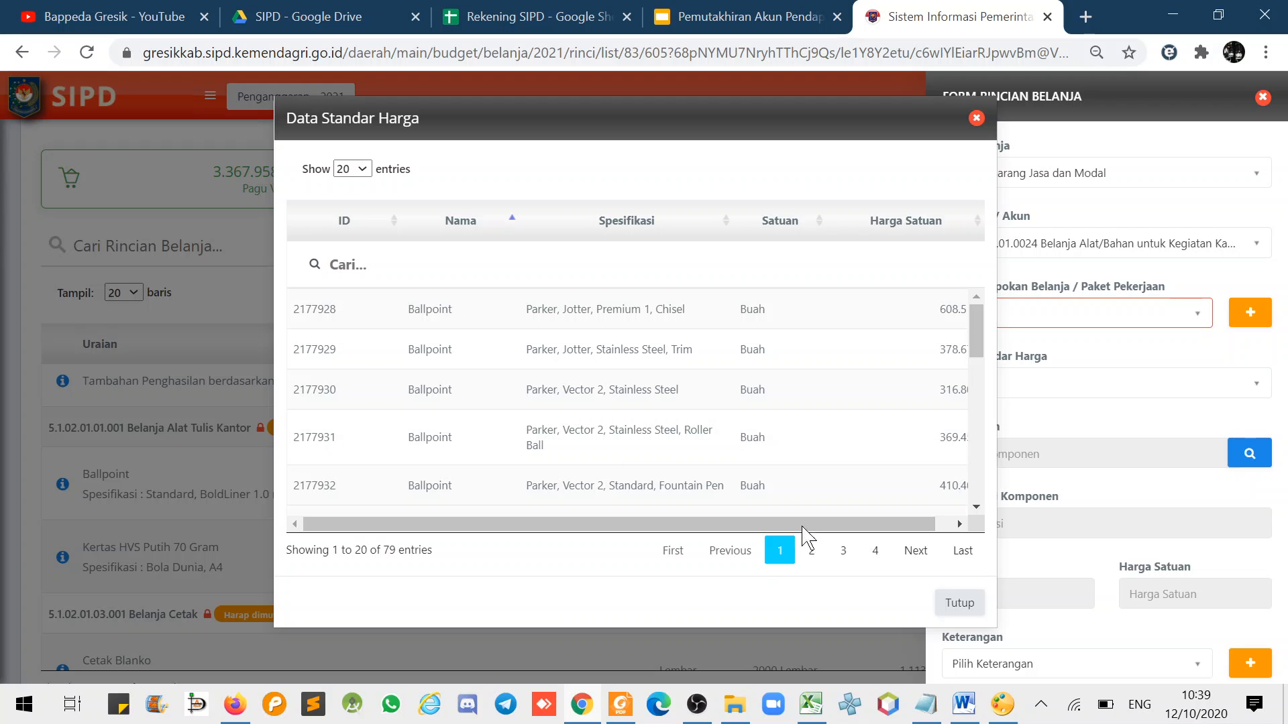
pyautogui.click(960, 603)
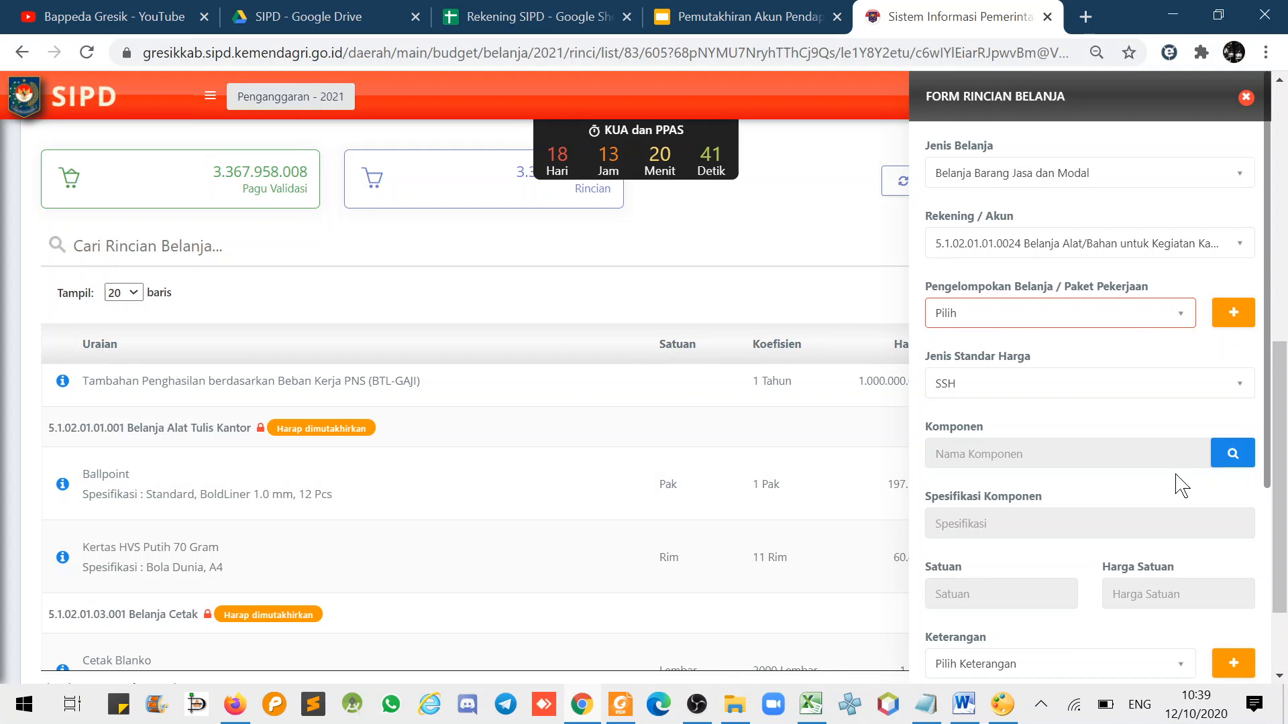
pyautogui.click(1233, 453)
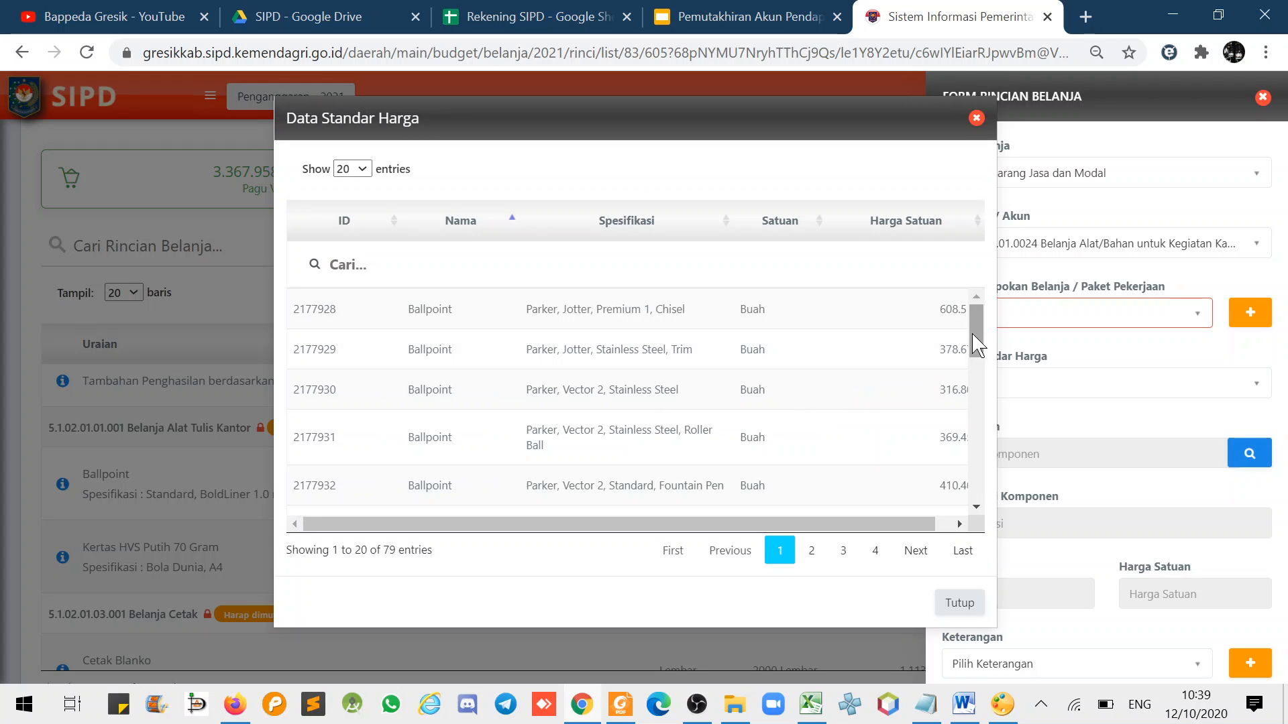
pyautogui.moveTo(972, 333); pyautogui.dragTo(973, 513)
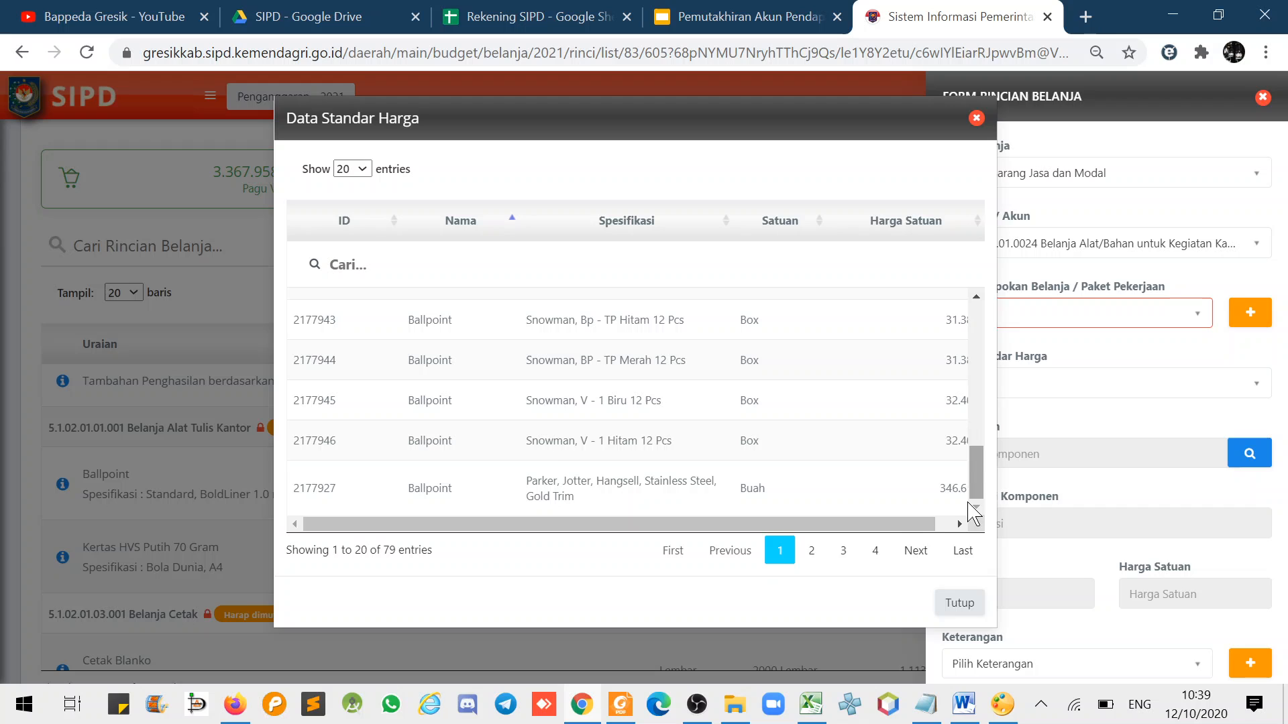
pyautogui.click(812, 551)
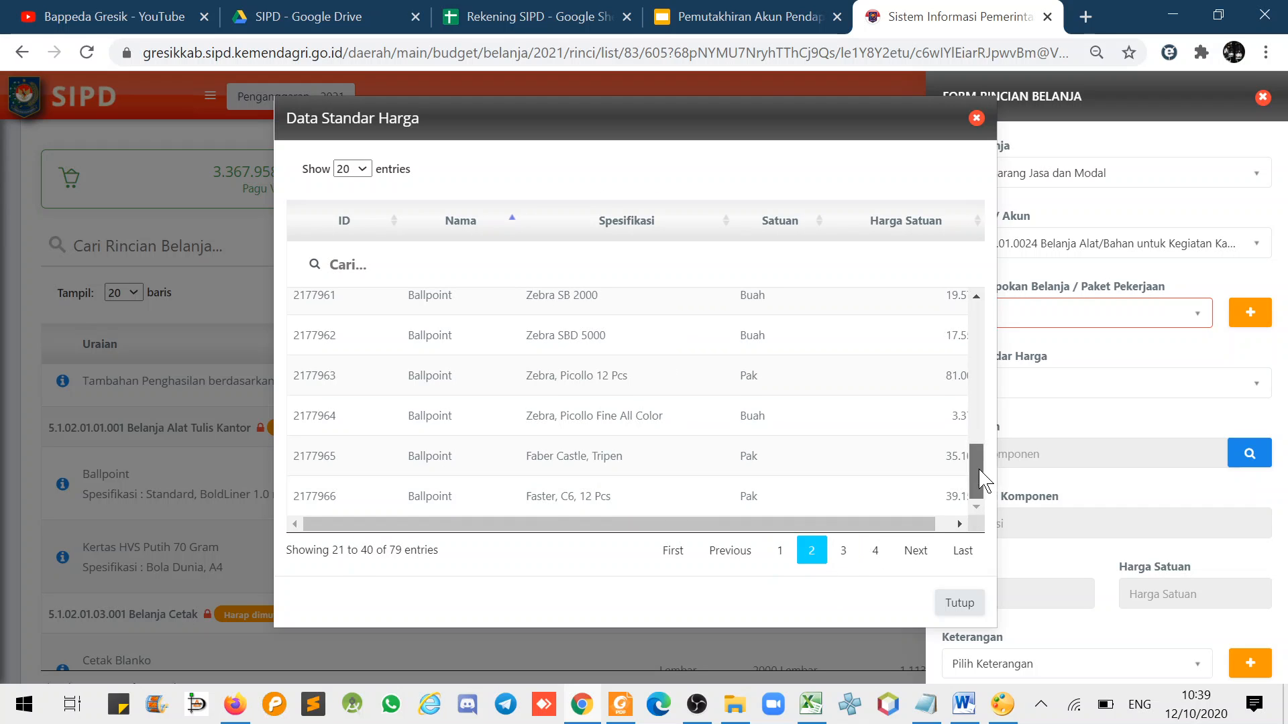
pyautogui.moveTo(983, 480)
pyautogui.mouseDown()
pyautogui.moveTo(972, 328)
pyautogui.moveTo(956, 400)
pyautogui.moveTo(961, 481)
pyautogui.mouseUp()
pyautogui.write('st')
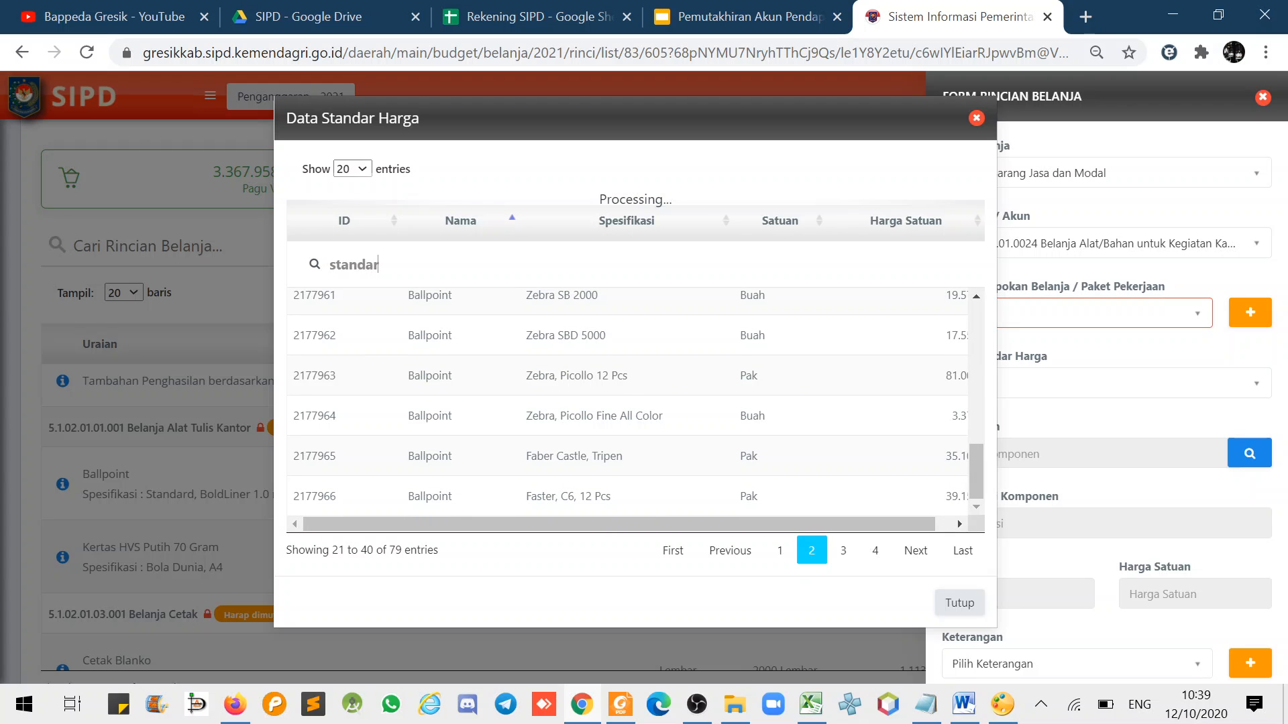
pyautogui.write('andar')
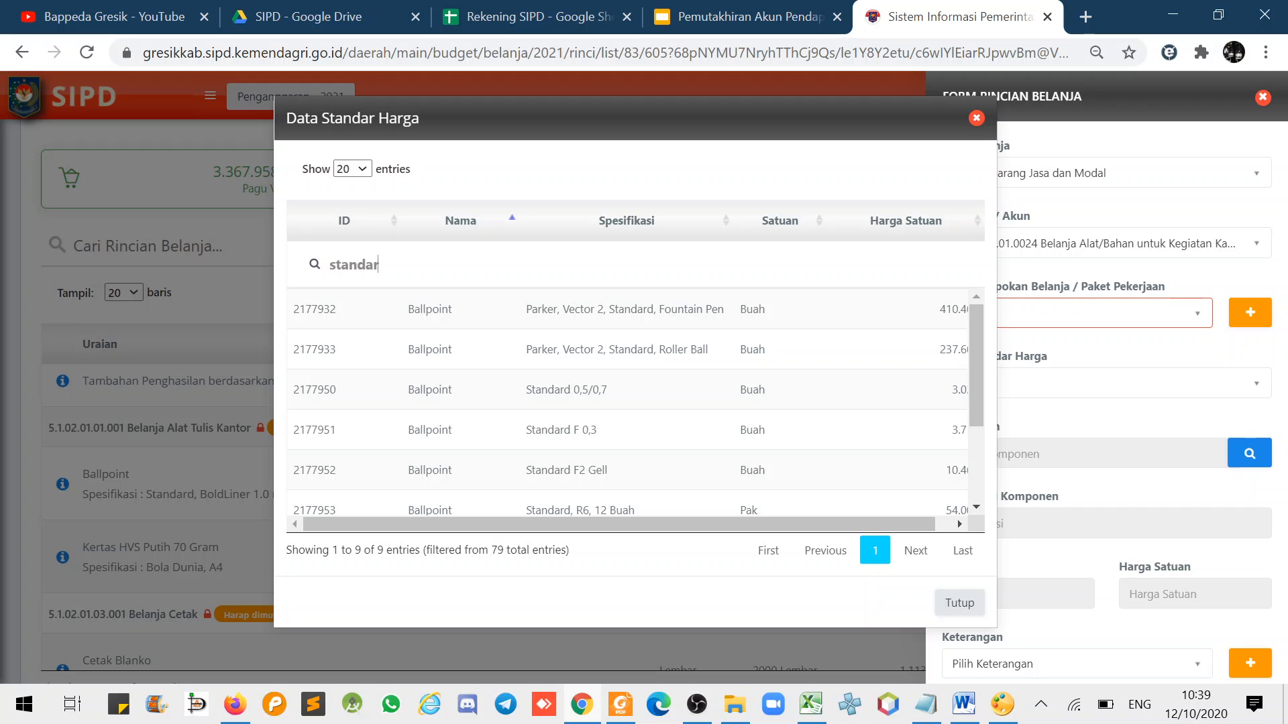
pyautogui.write('d, B')
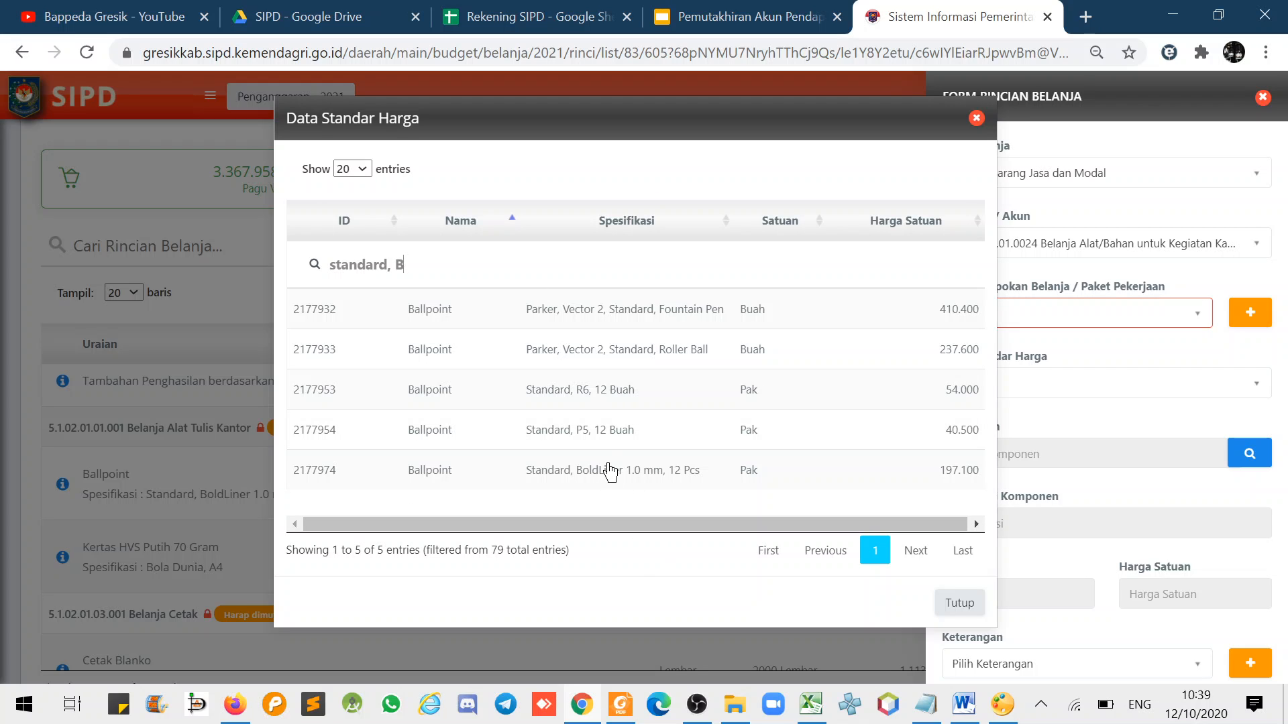
pyautogui.click(598, 480)
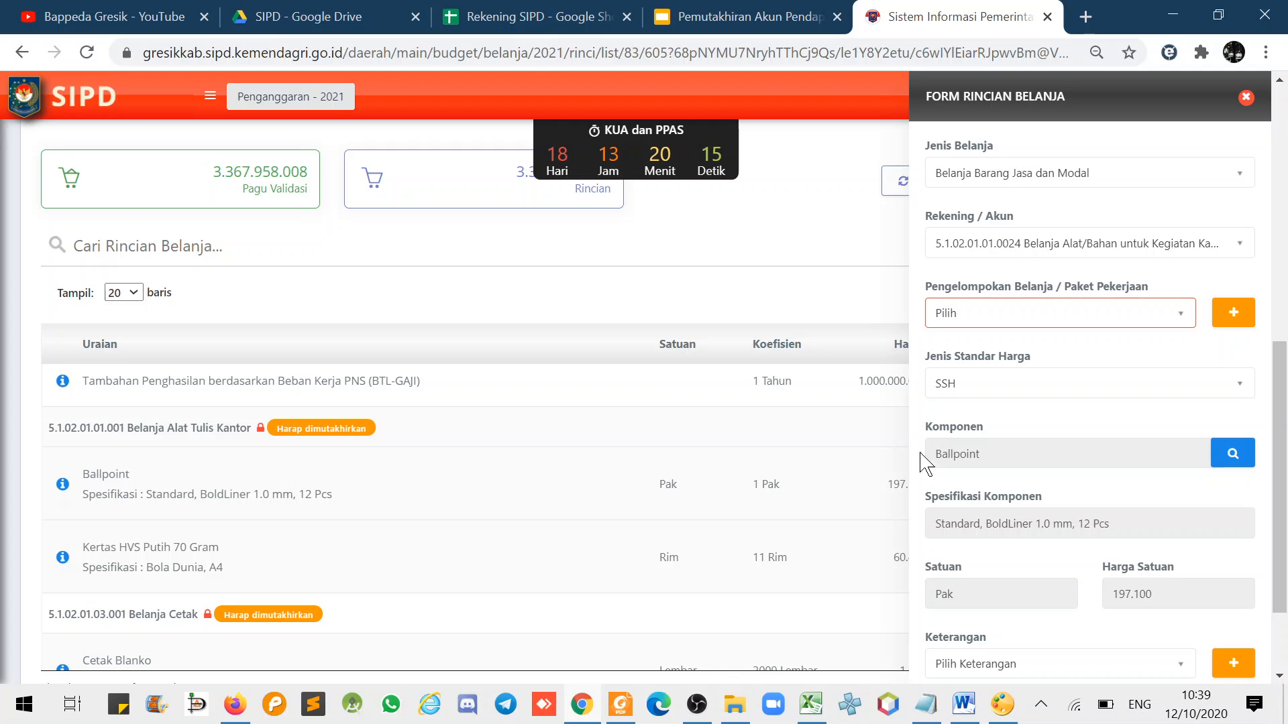
# Step: Set the Ballpoint item's first coefficient to 1 Pak and save the spending item
pyautogui.scroll(-3, 1081, 485)
pyautogui.click(1001, 589)
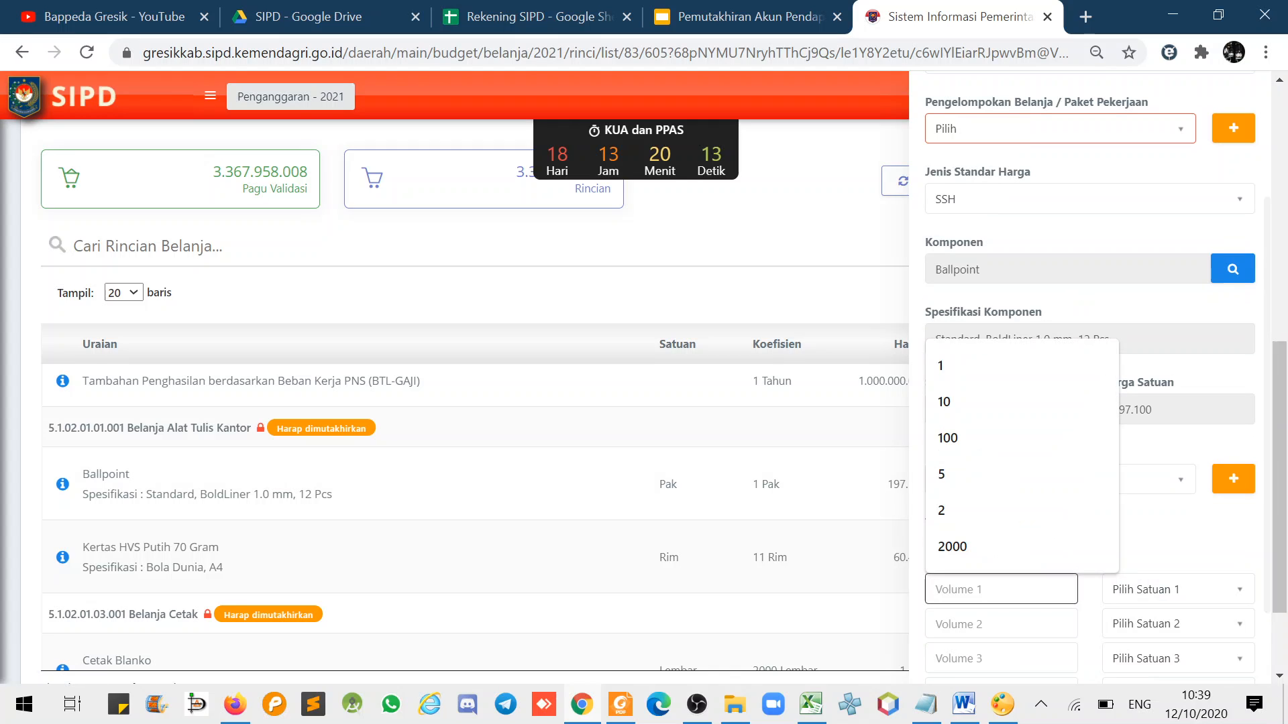
pyautogui.write('1')
pyautogui.click(1142, 593)
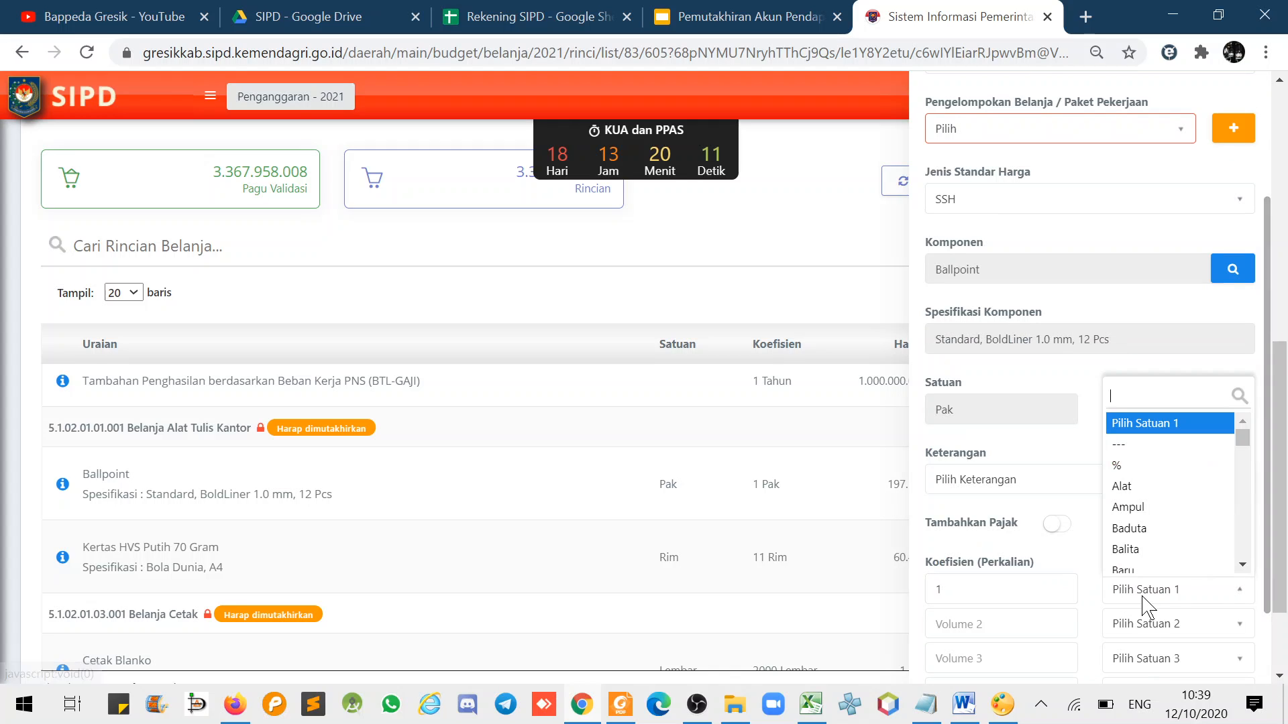
pyautogui.write('Pak')
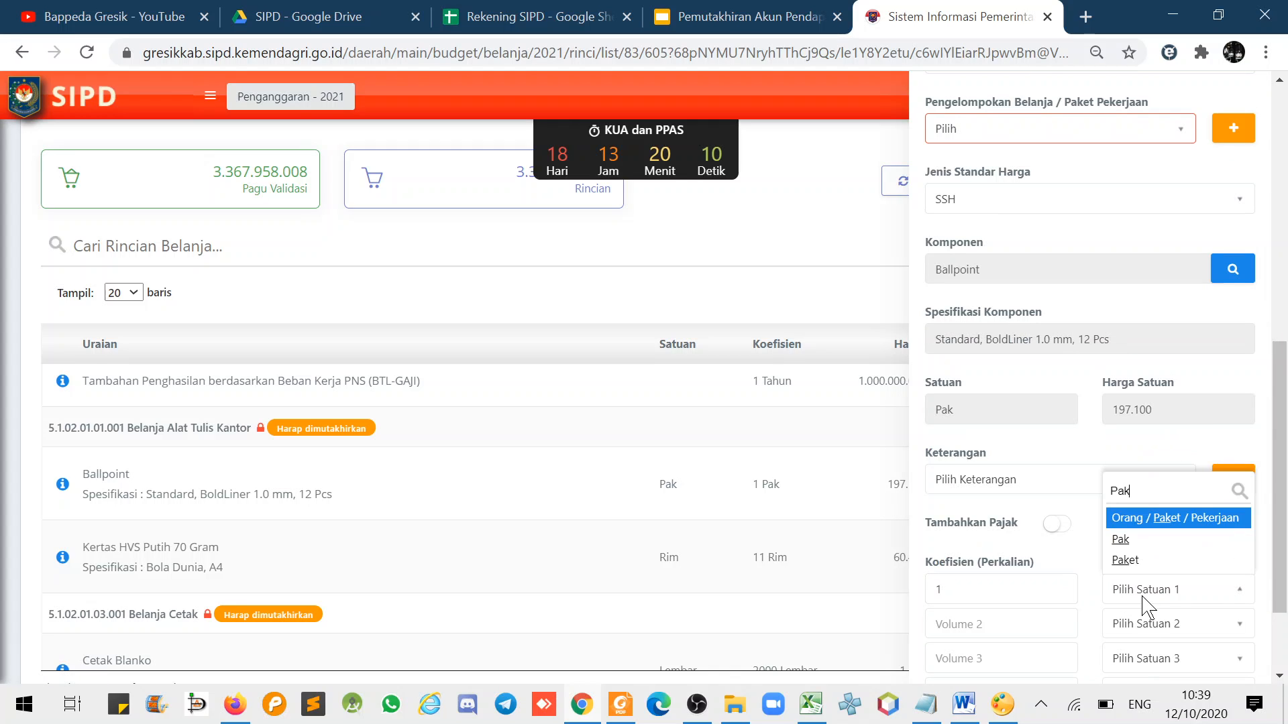
pyautogui.click(1126, 537)
pyautogui.scroll(-2, 1125, 556)
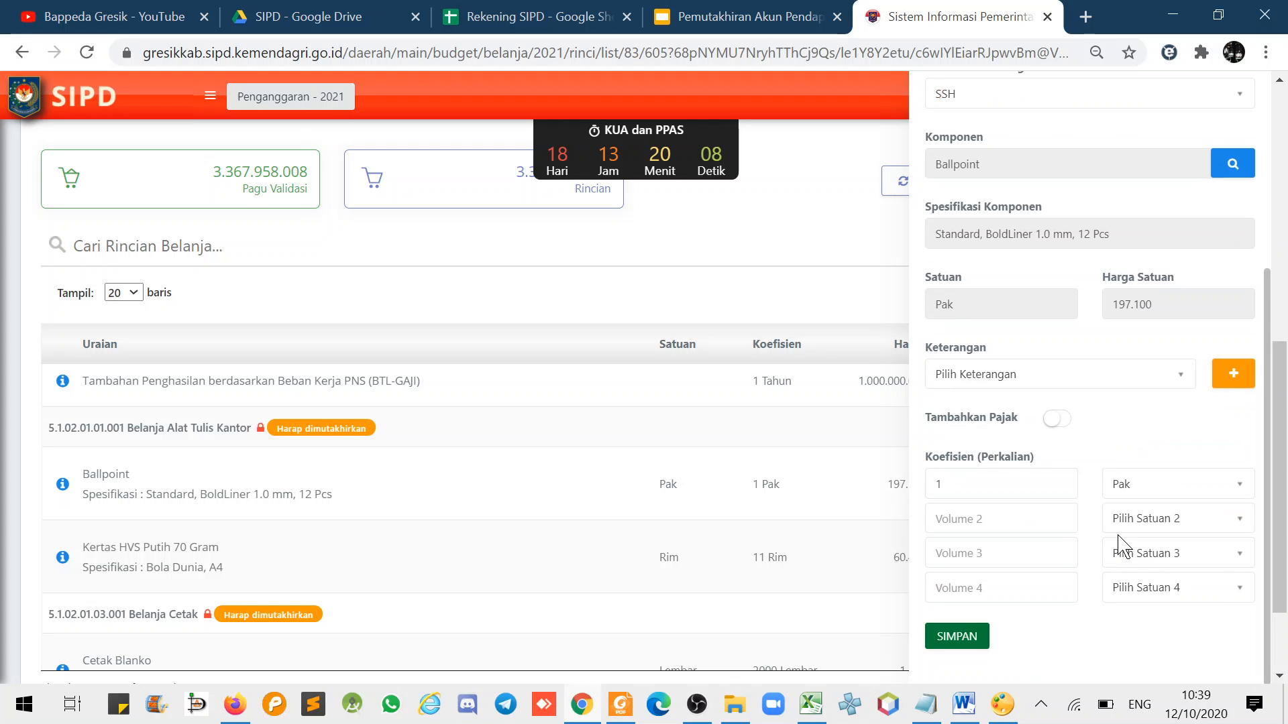
pyautogui.click(957, 638)
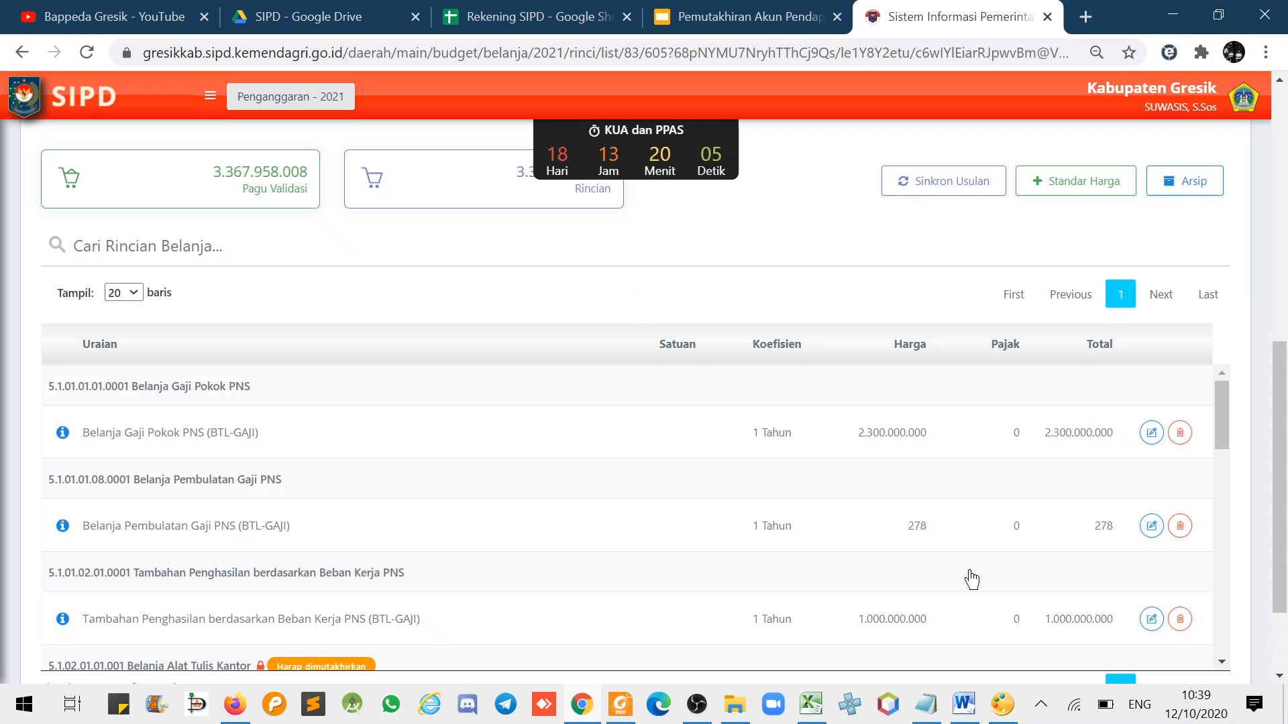
# Step: Check the Ballpoint entry and its account heading under 5.1.02.01.01.0024 in the spending list
pyautogui.moveTo(1282, 391); pyautogui.dragTo(1280, 423)
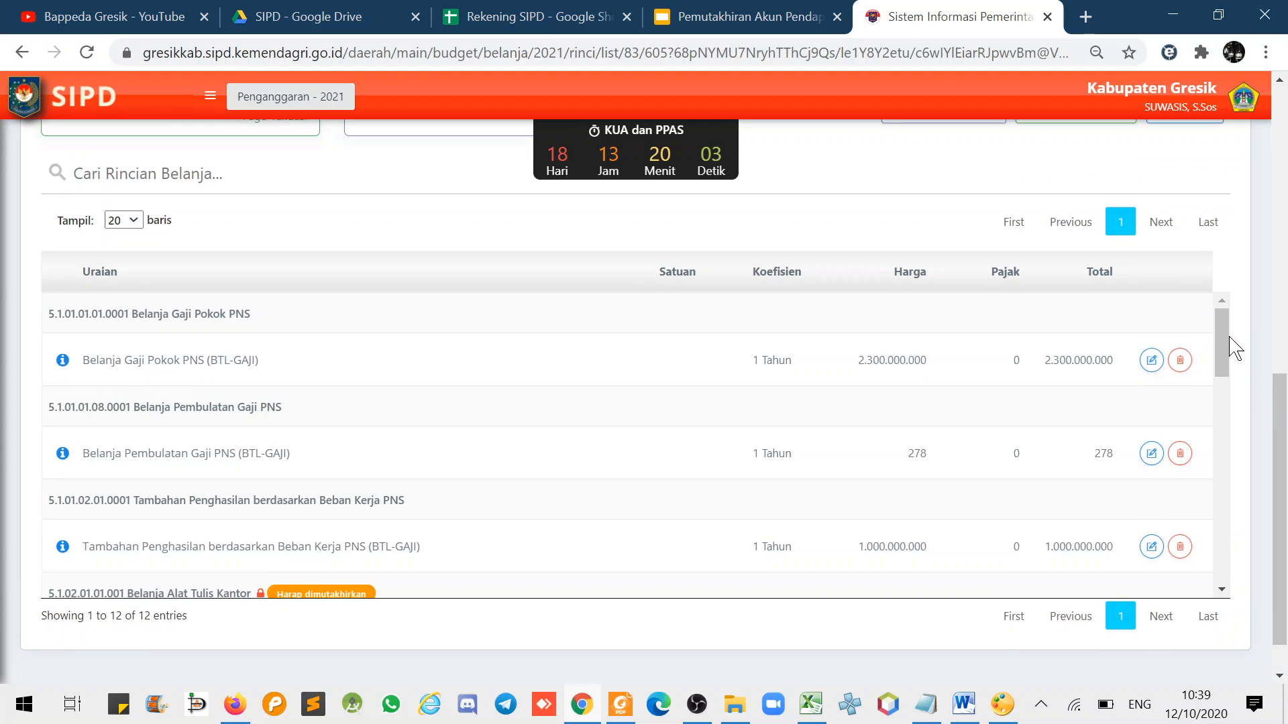
pyautogui.moveTo(1219, 339); pyautogui.dragTo(1218, 398)
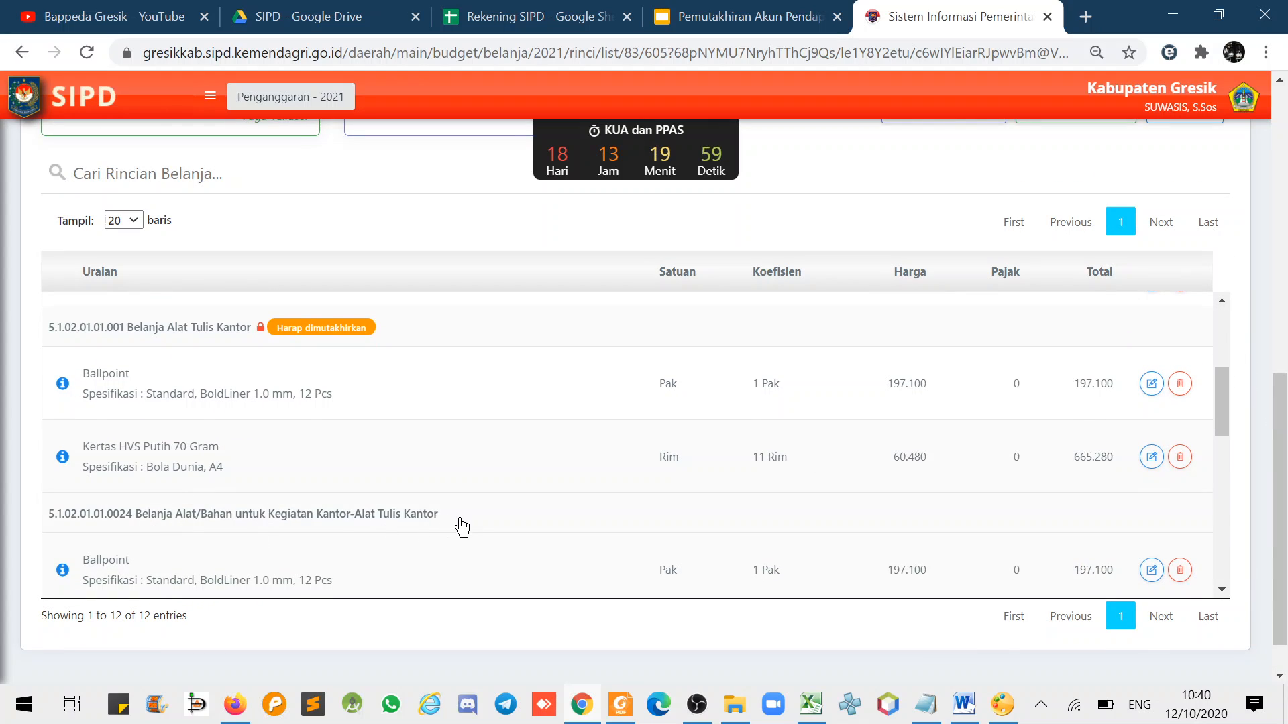
pyautogui.moveTo(462, 528); pyautogui.dragTo(57, 517)
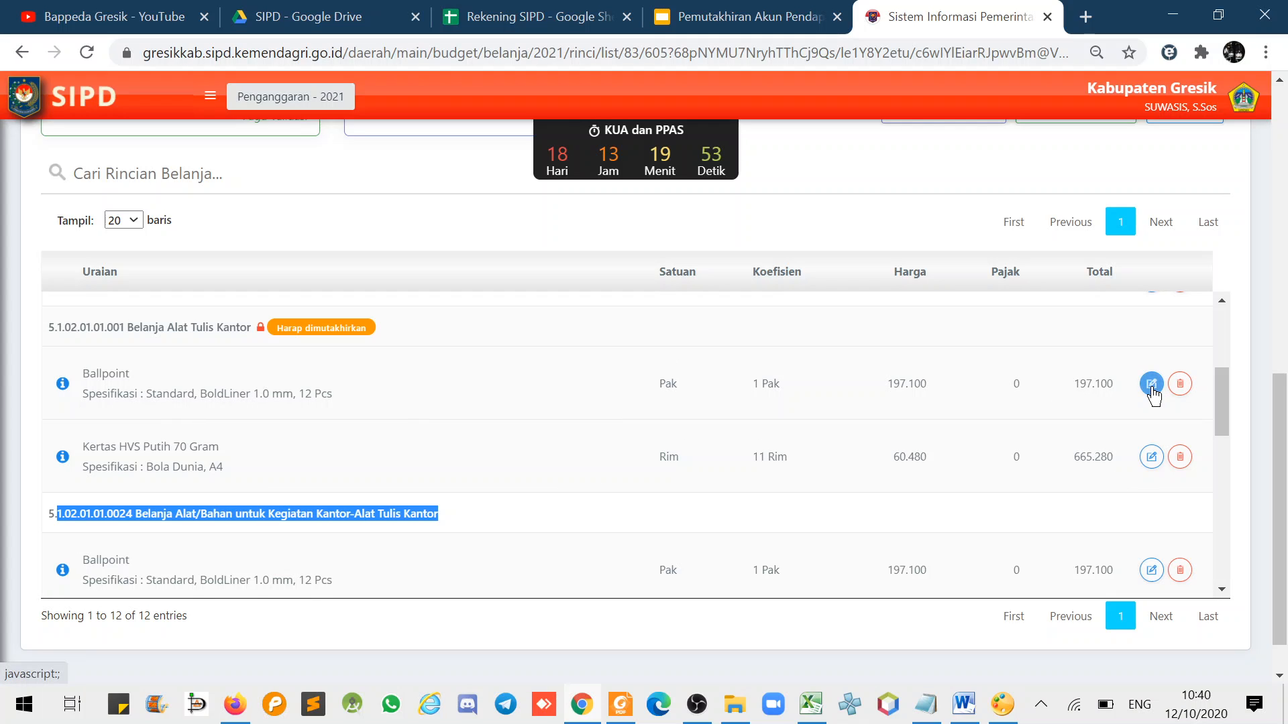
# Step: Return to the sub-activity list and open Cetak Rincian for 7.01.01.2.06.05 Penyediaan Barang Cetakan dan Penggandaan, dismissing the print dialog
pyautogui.moveTo(1282, 396); pyautogui.dragTo(1252, 201)
pyautogui.click(1218, 185)
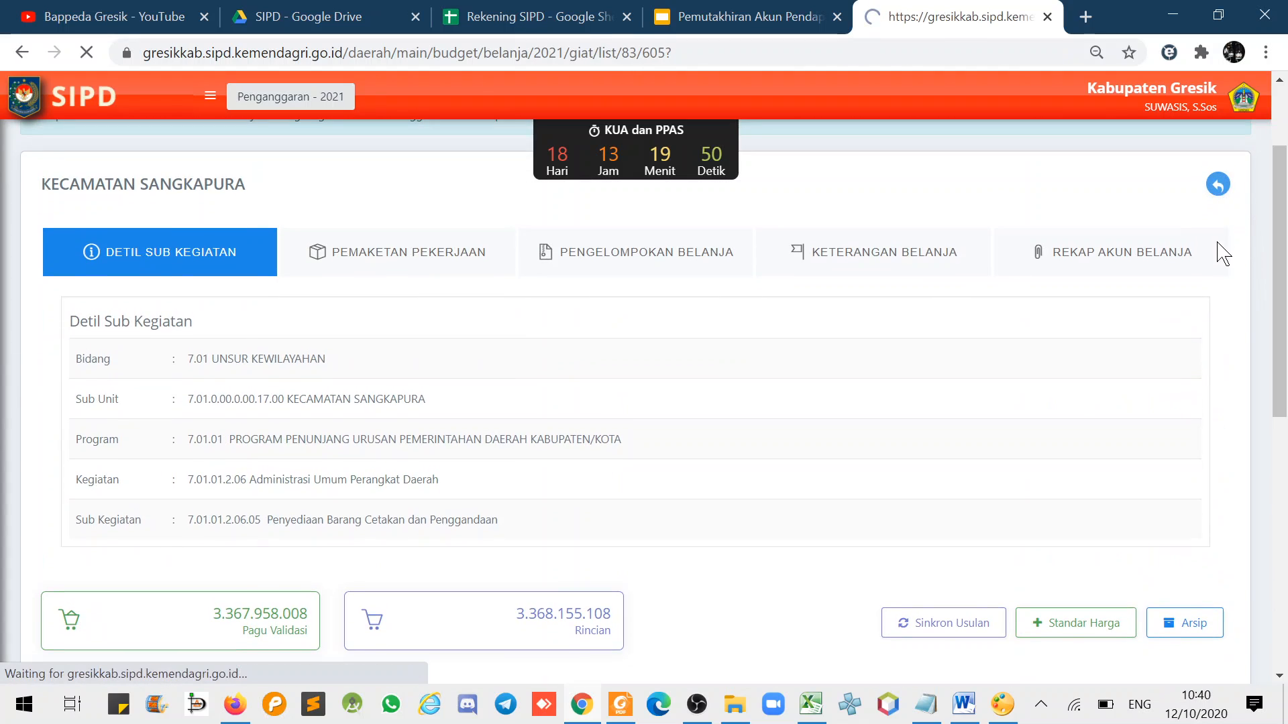
pyautogui.scroll(-5, 1257, 379)
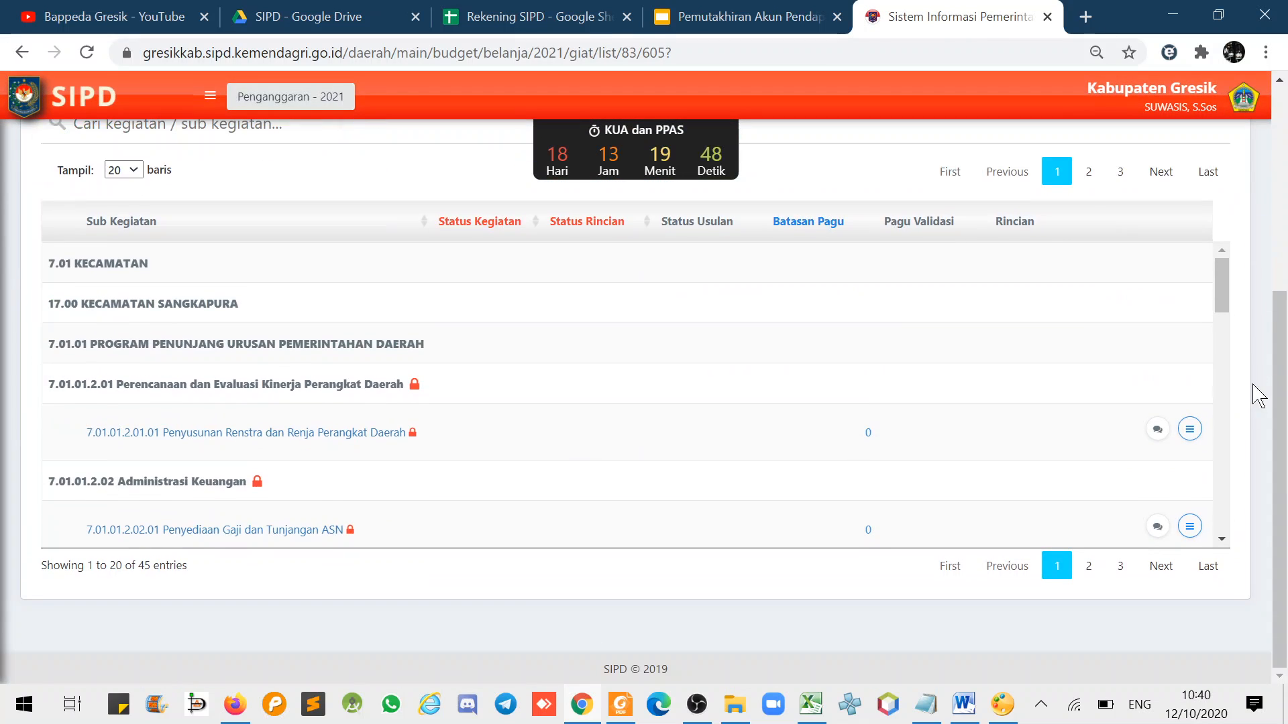
pyautogui.moveTo(1221, 295); pyautogui.dragTo(1219, 533)
pyautogui.click(1189, 459)
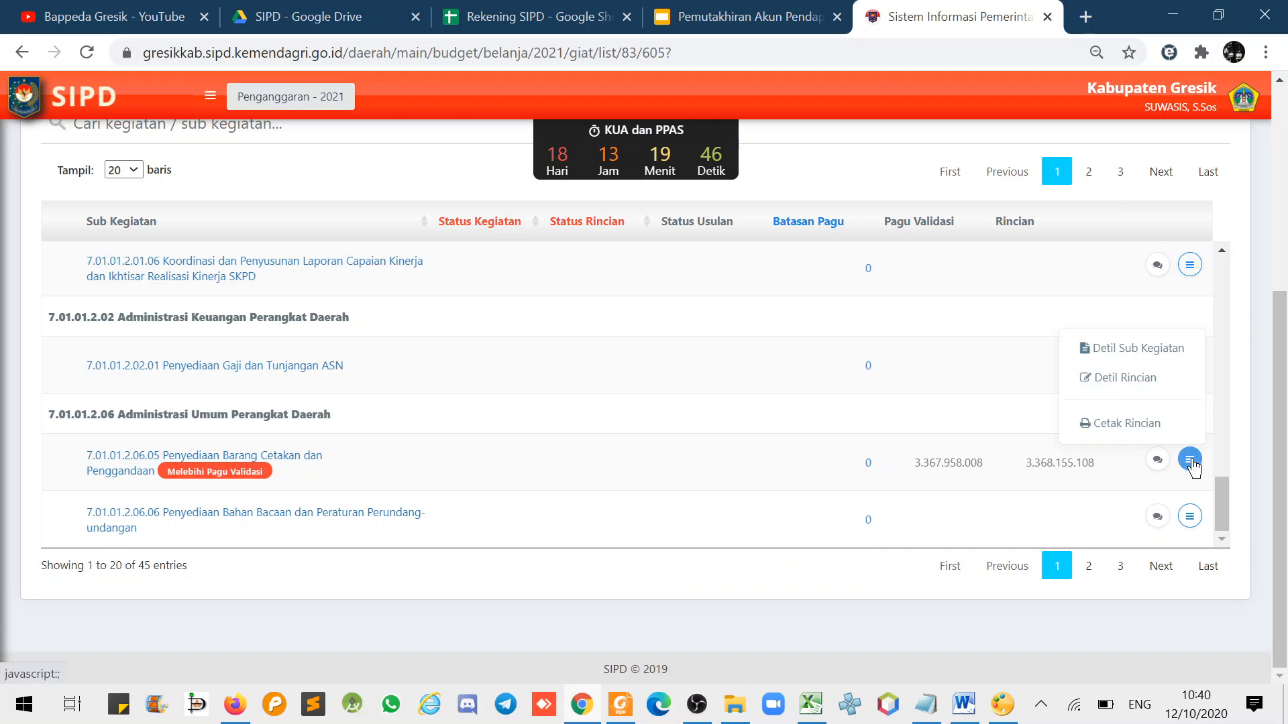
pyautogui.click(1153, 424)
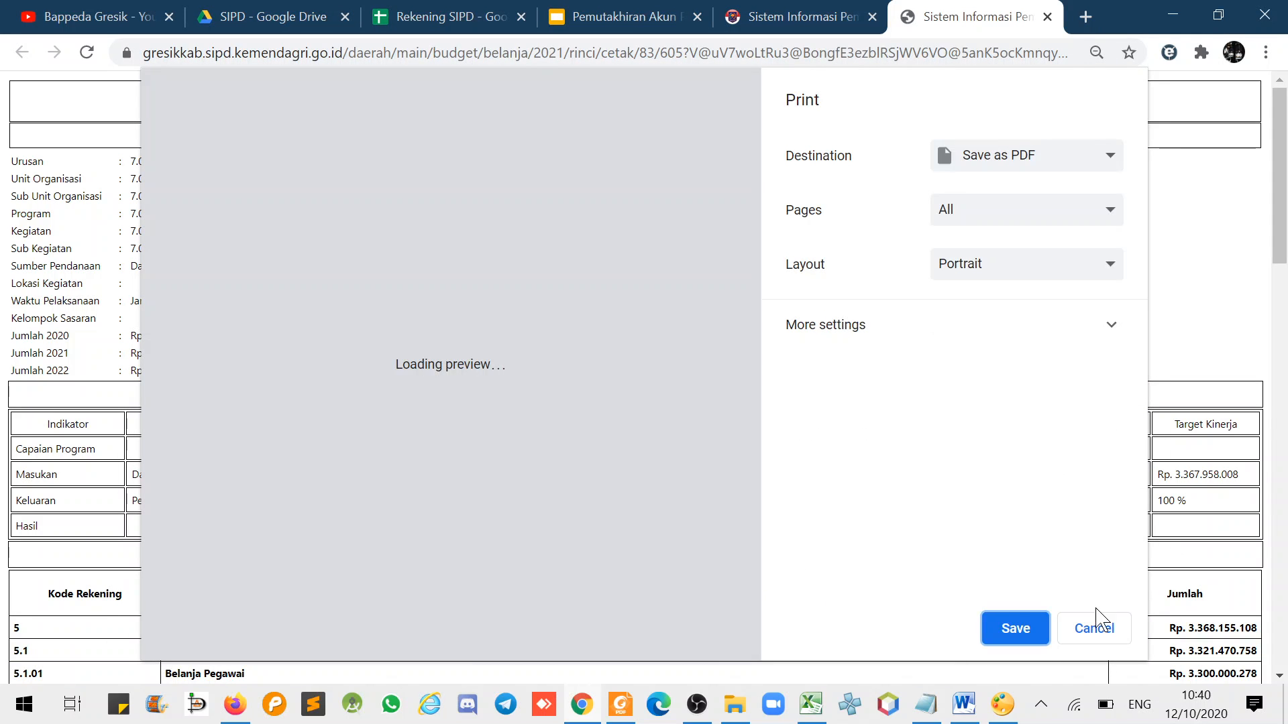
pyautogui.click(1092, 625)
# Step: Compare the Ballpoint entries under accounts 5.1.02.01.01.001 and 5.1.02.01.01.0024 in the printable report, and close the report
pyautogui.scroll(-2, 475, 468)
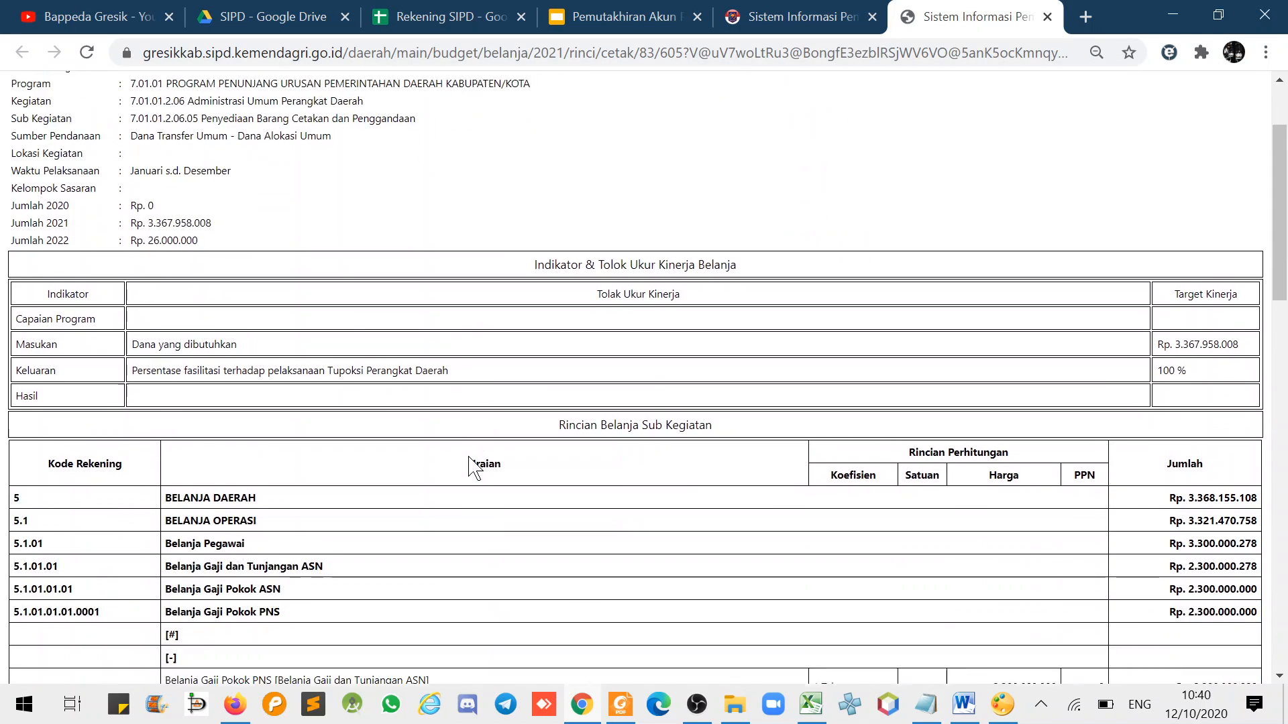
pyautogui.scroll(-3, 475, 468)
pyautogui.scroll(-4, 475, 468)
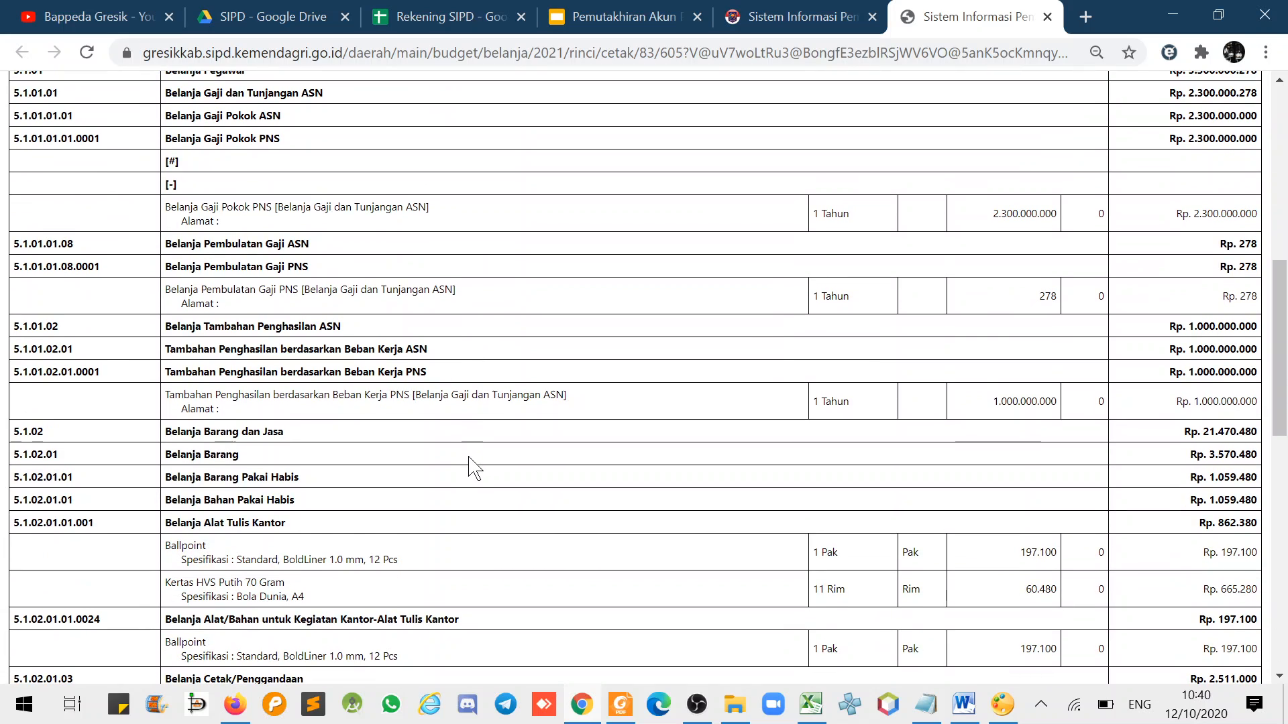
pyautogui.scroll(-1, 475, 468)
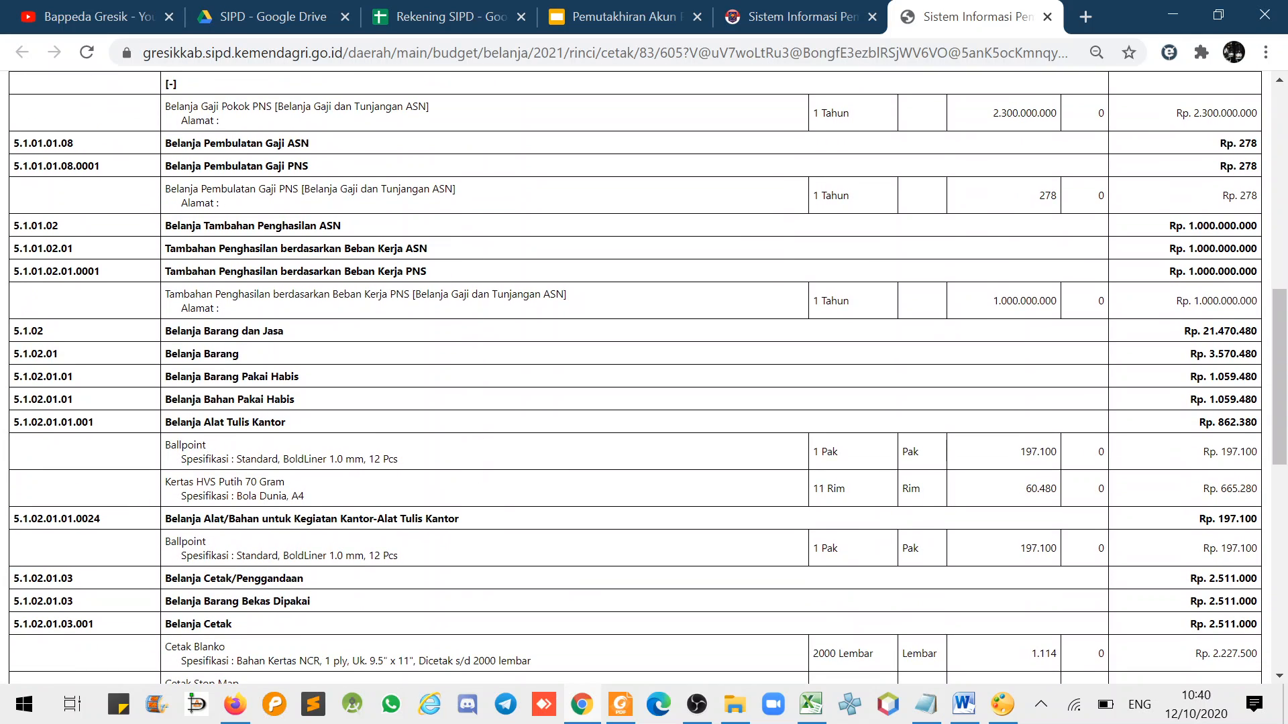
pyautogui.moveTo(216, 556); pyautogui.dragTo(346, 556)
pyautogui.moveTo(206, 460); pyautogui.dragTo(363, 460)
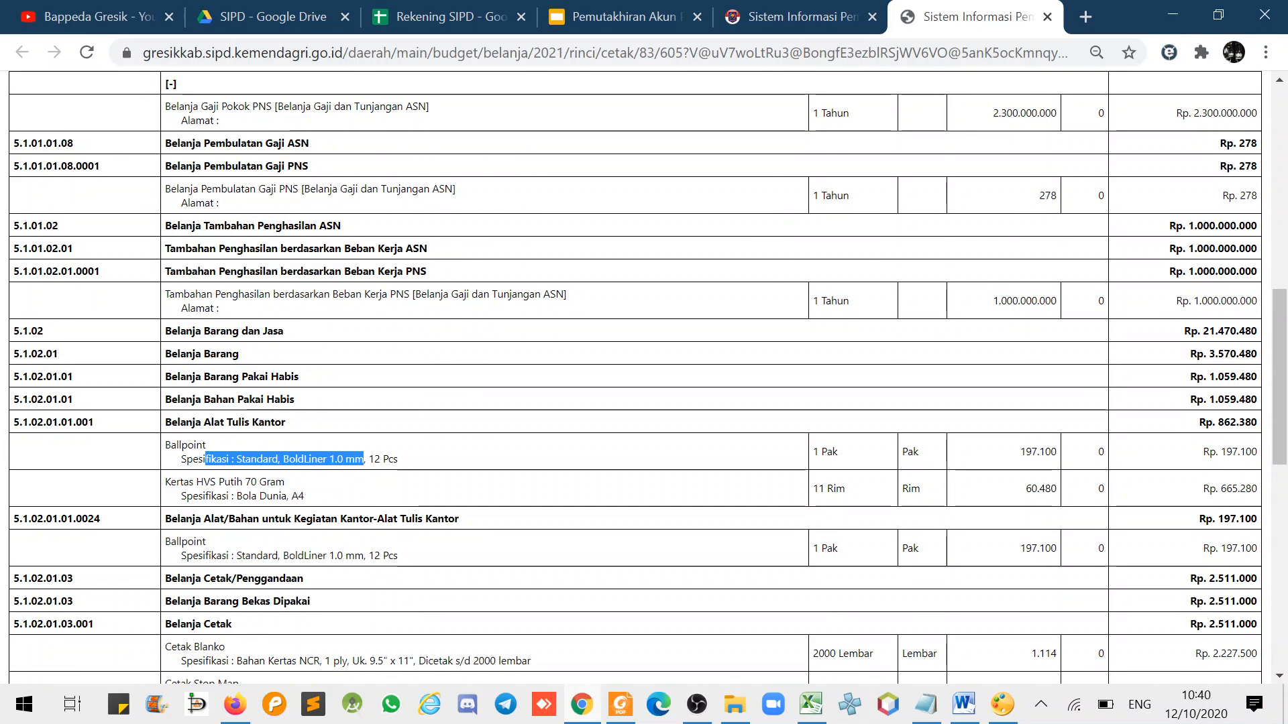
pyautogui.scroll(7, 1035, 295)
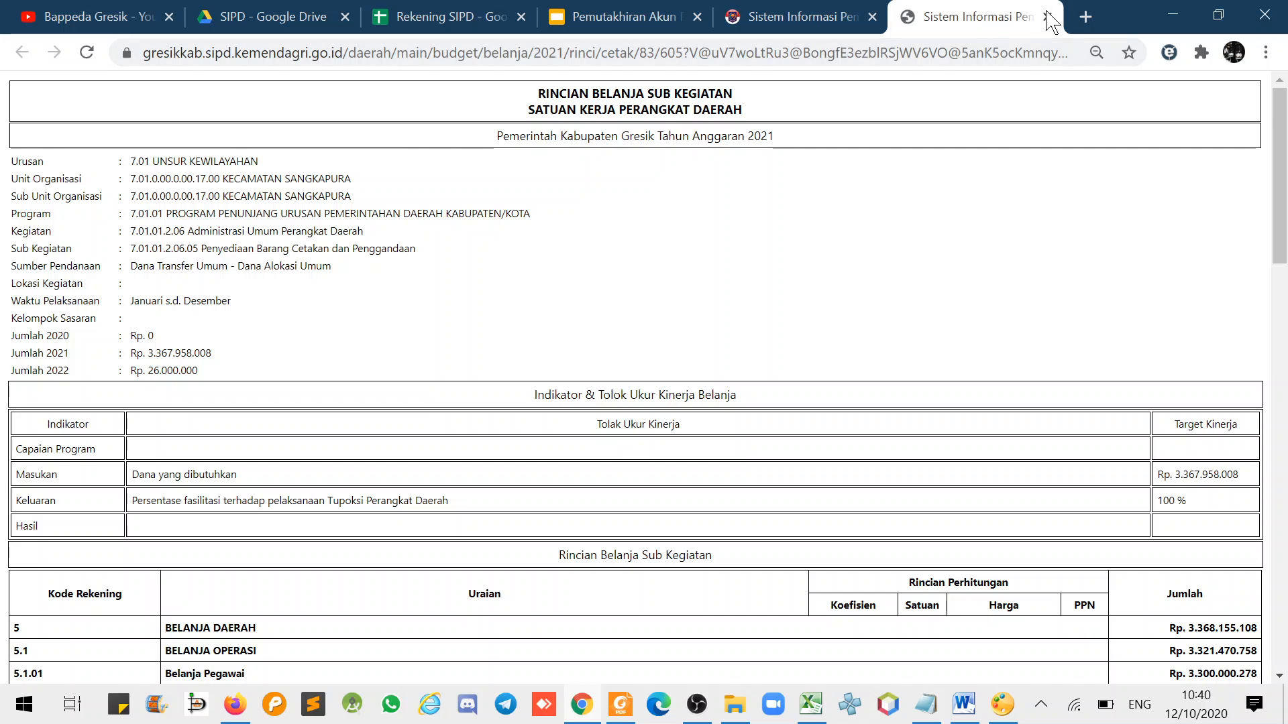
pyautogui.click(1048, 17)
# Step: Reopen the Detil Rincian of sub-activity 7.01.01.2.06.05 Penyediaan Barang Cetakan dan Penggandaan at its spending list
pyautogui.click(1189, 460)
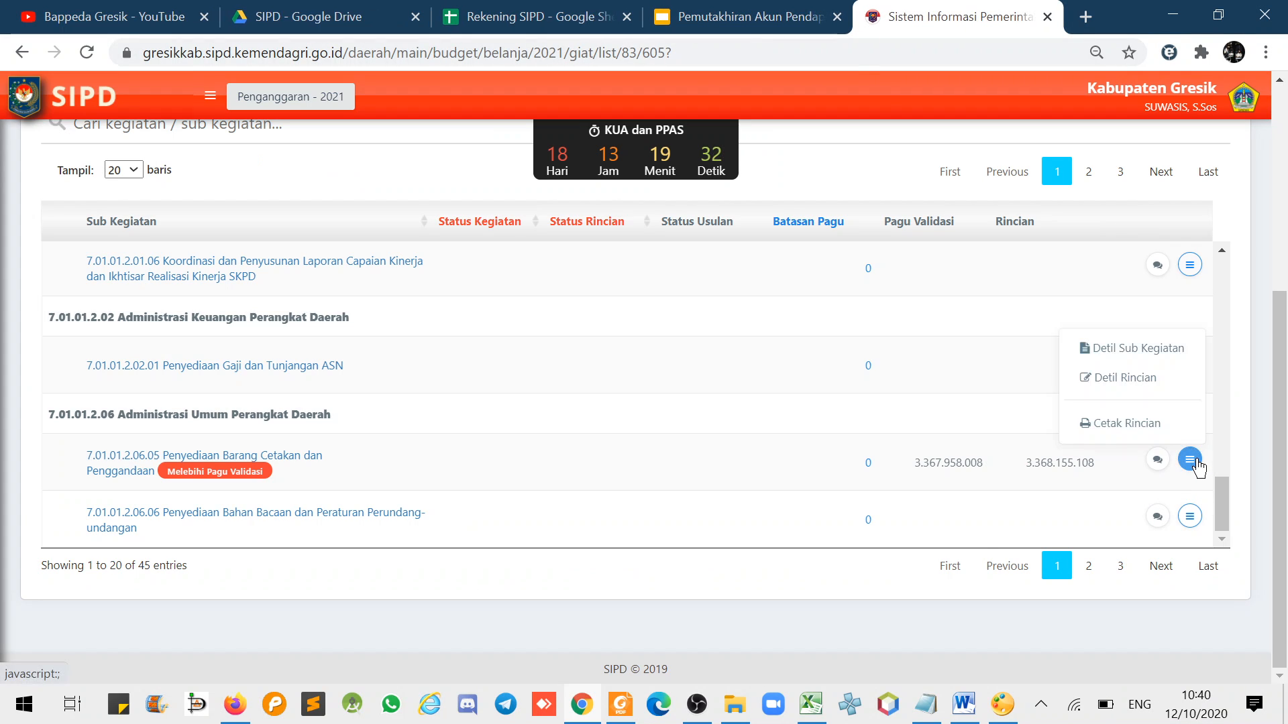
pyautogui.click(1144, 381)
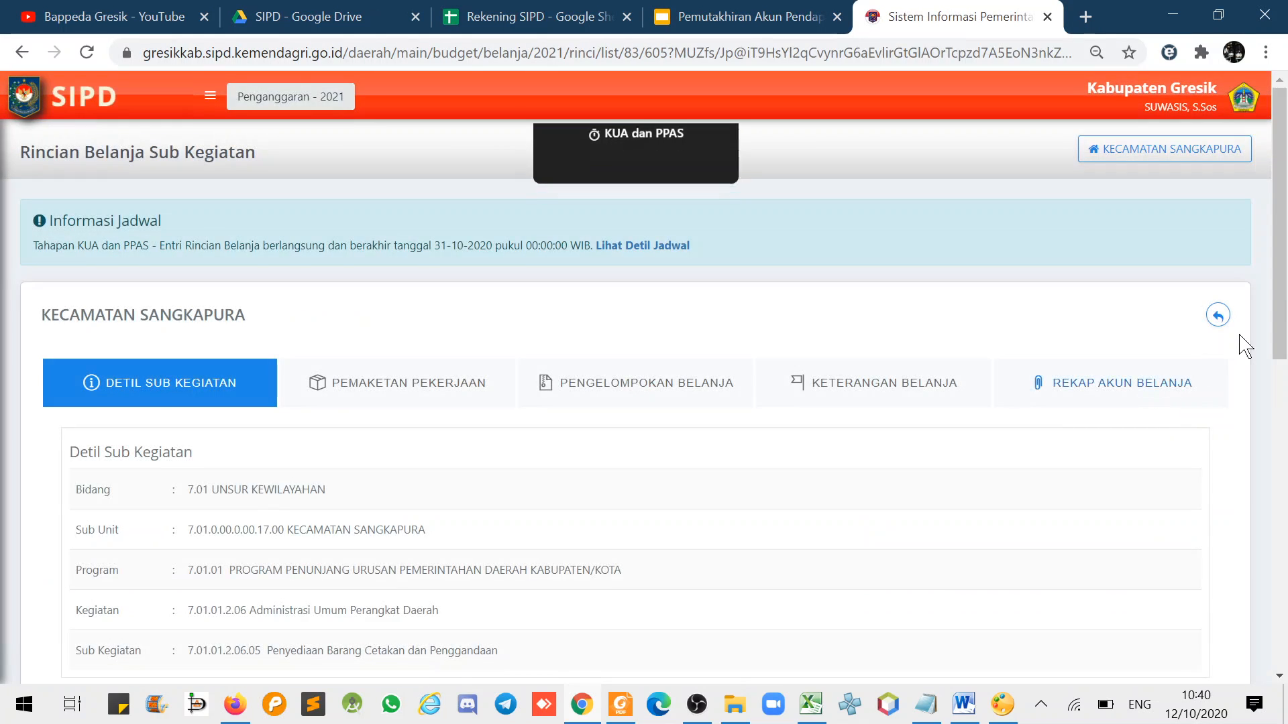
pyautogui.scroll(-6, 1265, 361)
pyautogui.scroll(-3, 1264, 360)
pyautogui.scroll(-3, 1219, 322)
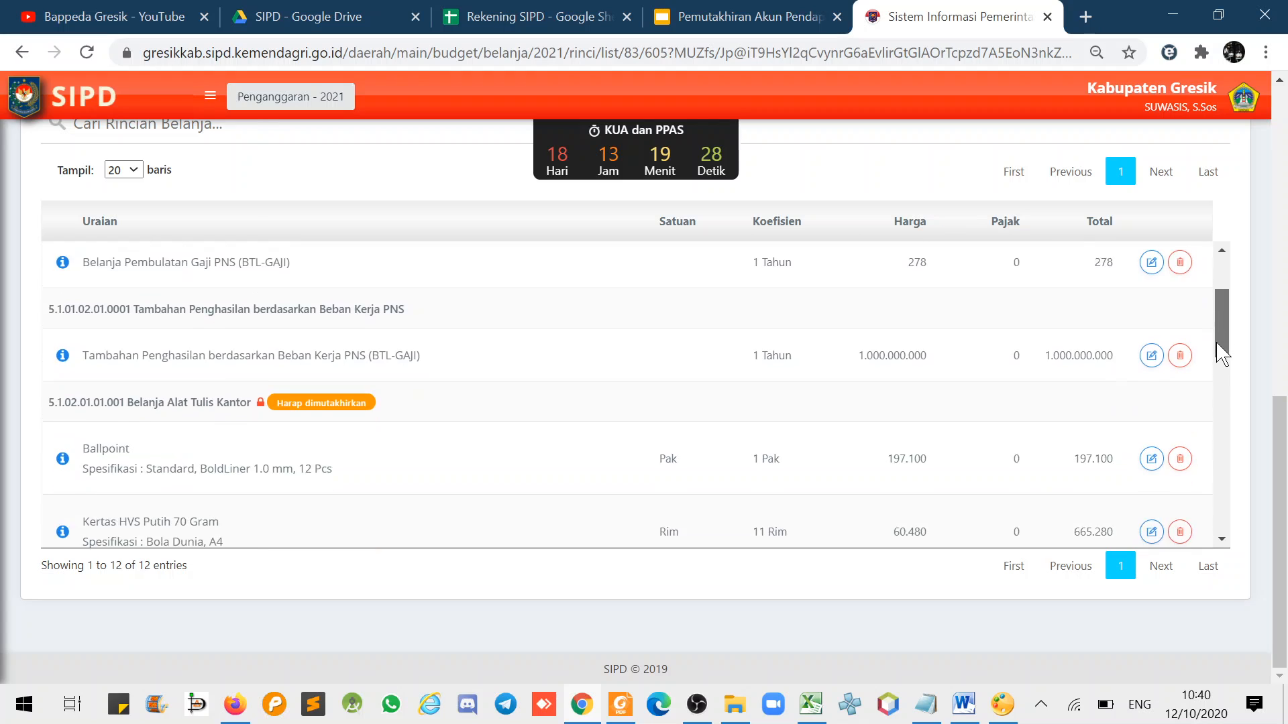
# Step: Delete the old Ballpoint item under 5.1.02.01.01.001 Belanja Alat Tulis Kantor, confirm the deletion, and check the remaining items
pyautogui.moveTo(1216, 347); pyautogui.dragTo(1219, 402)
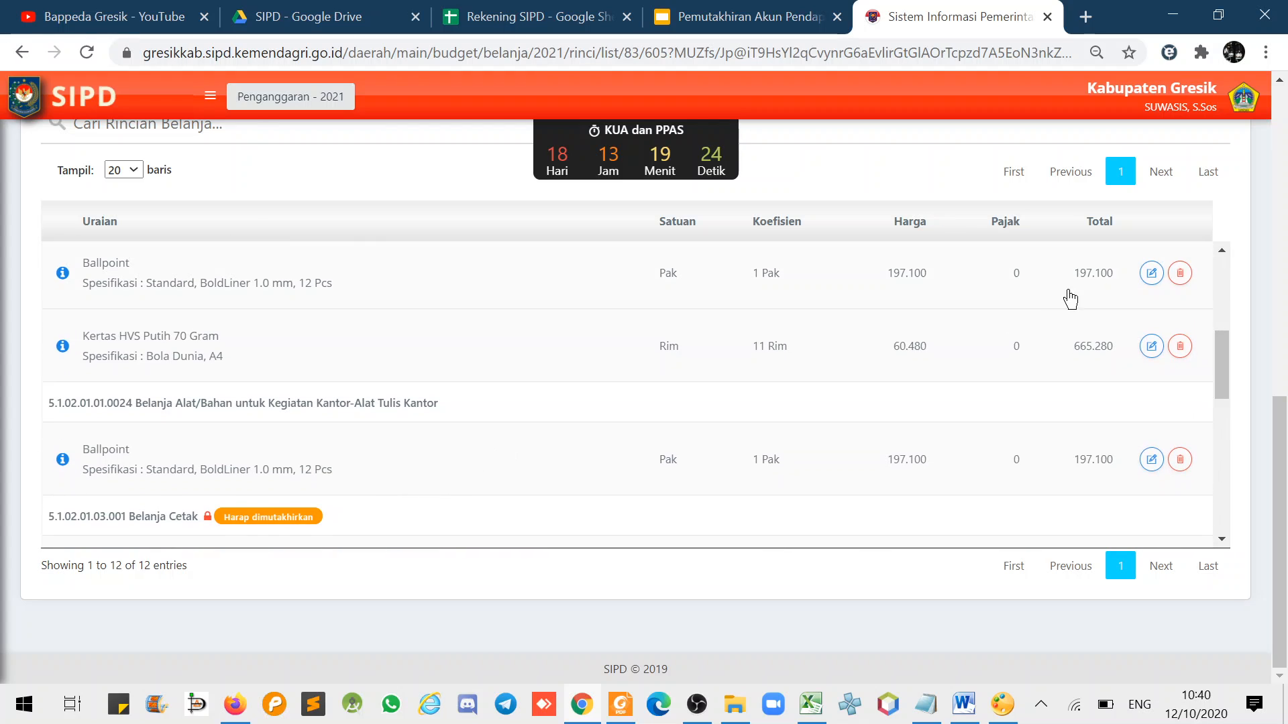
pyautogui.click(1181, 273)
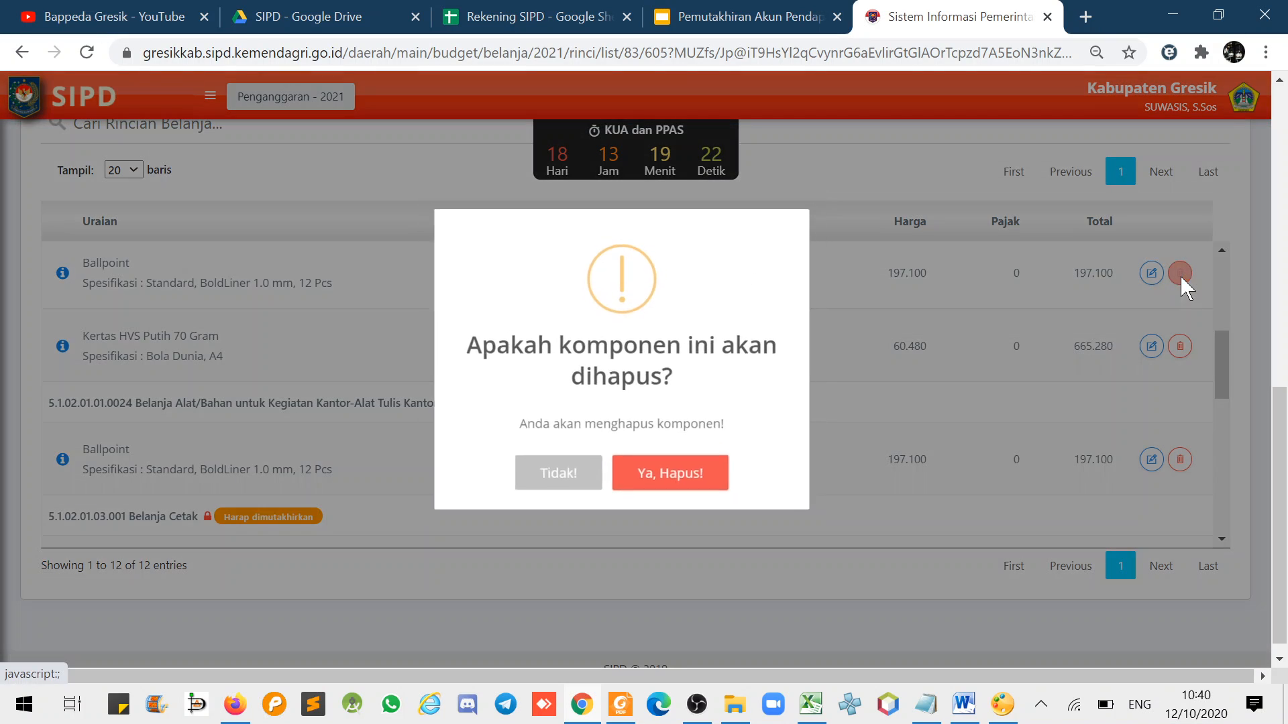
pyautogui.click(693, 477)
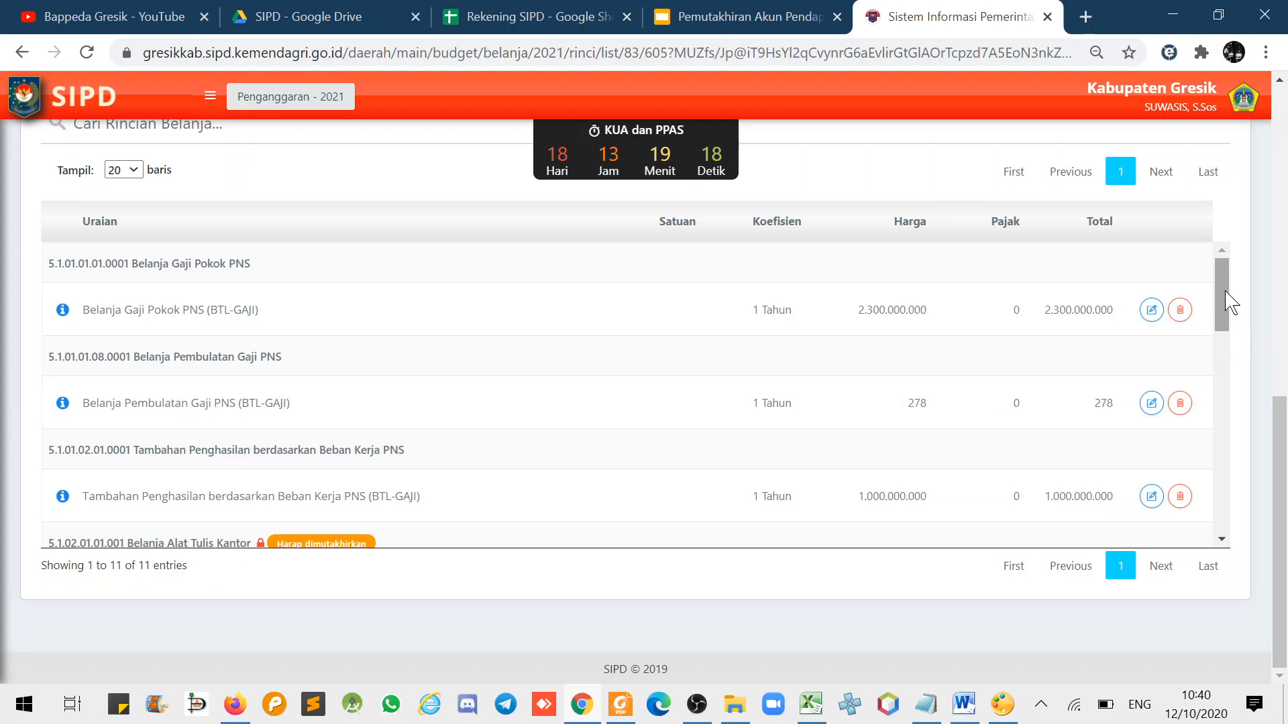
pyautogui.moveTo(1219, 289); pyautogui.dragTo(1222, 359)
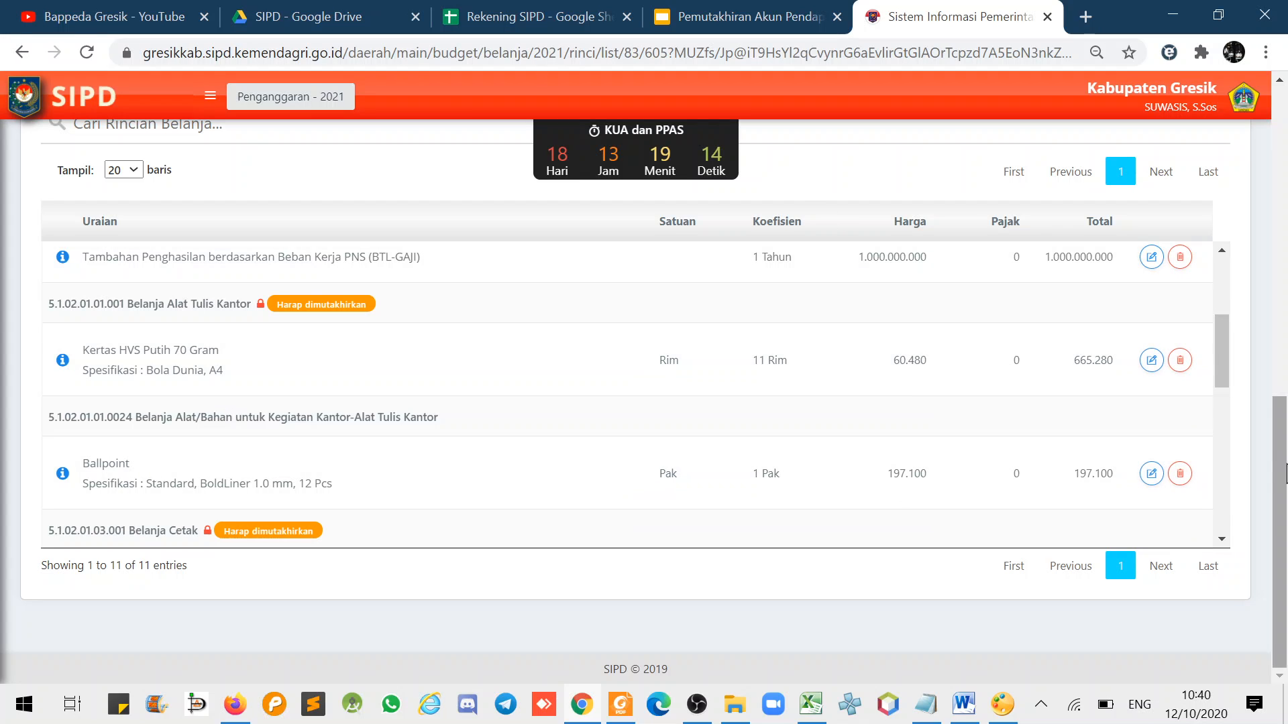
# Step: Start a new spending item of type Belanja Barang Jasa dan Modal under account 5.1.02.01.01.0024 for Alat Tulis Kantor
pyautogui.moveTo(1281, 523); pyautogui.dragTo(1281, 463)
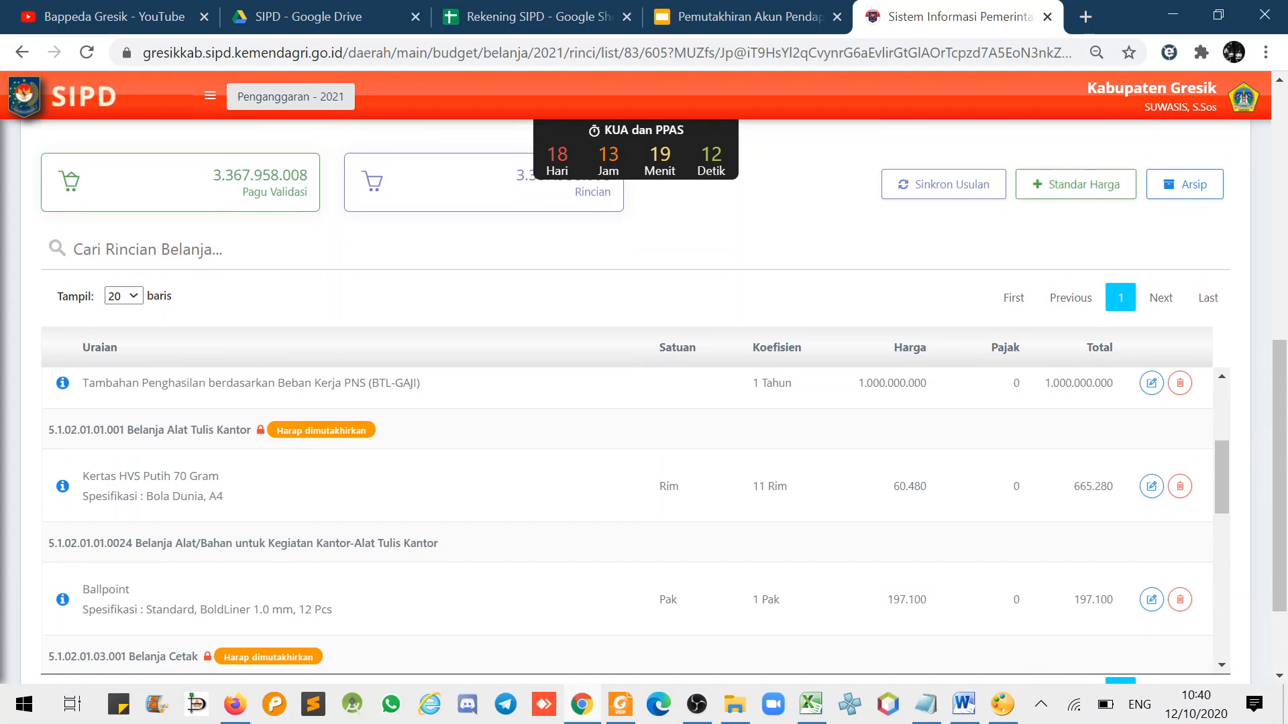
pyautogui.click(1033, 184)
pyautogui.click(1022, 175)
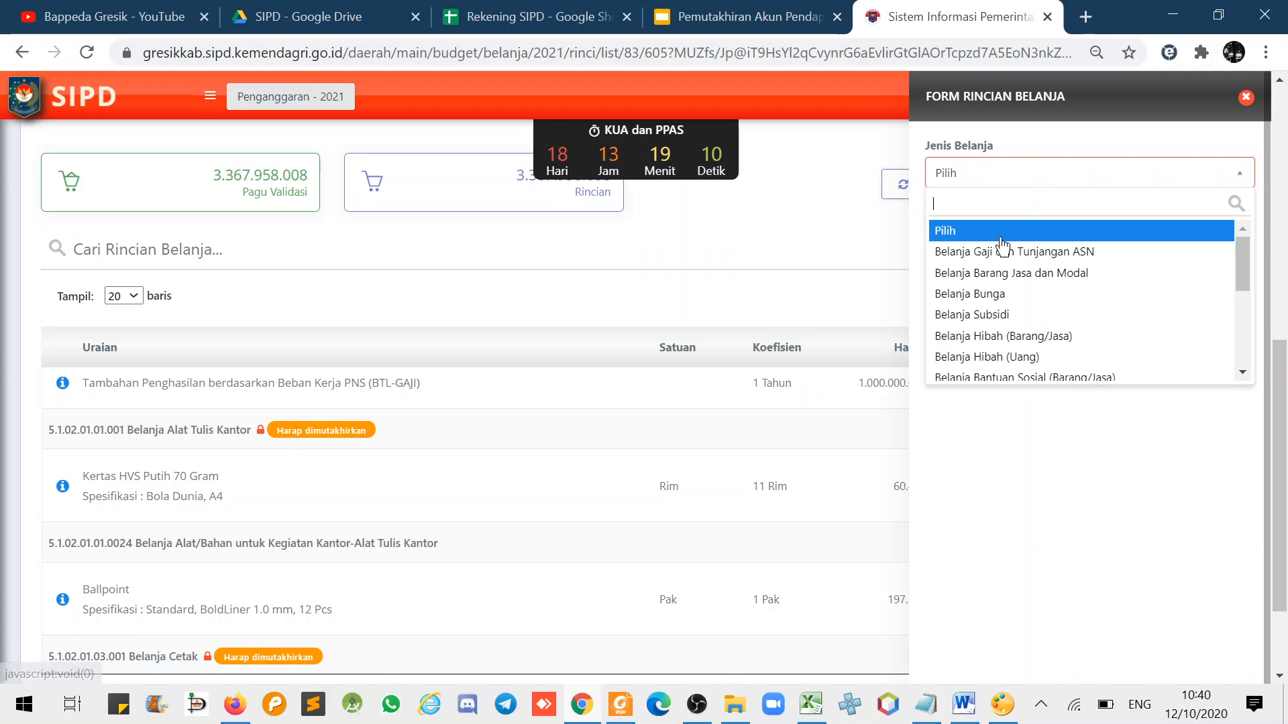
pyautogui.click(996, 283)
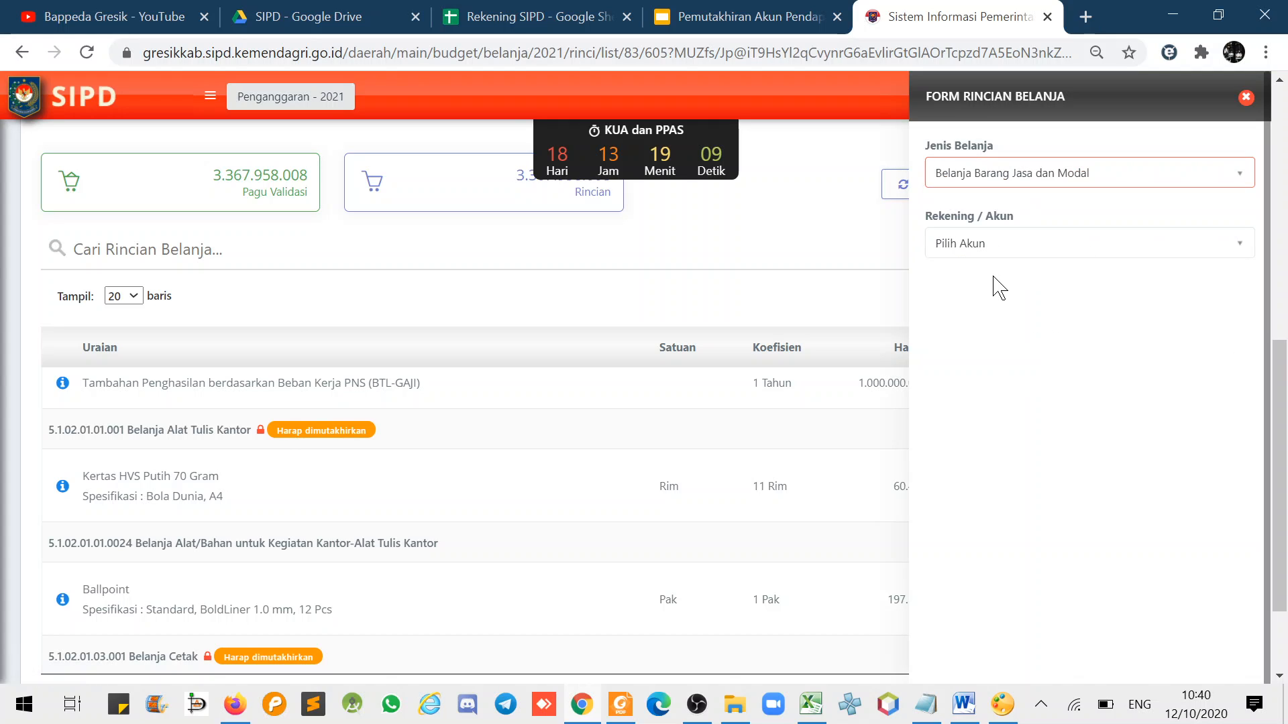
pyautogui.click(1030, 253)
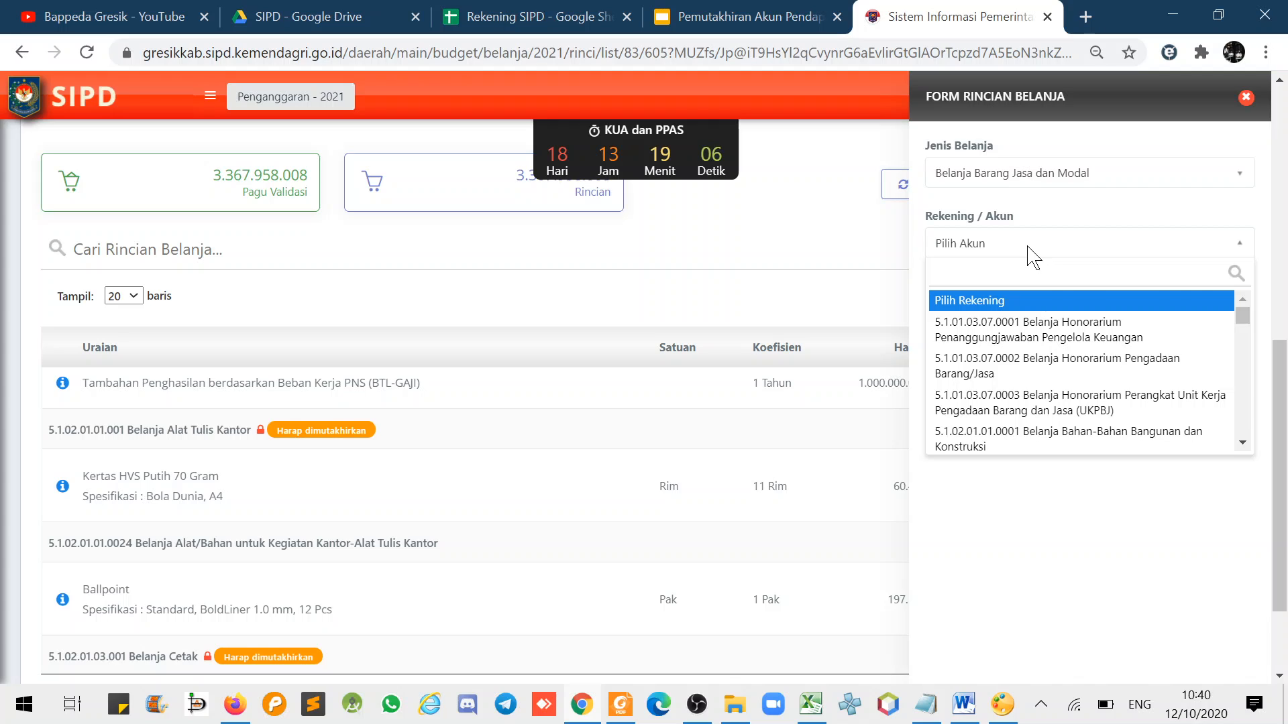
pyautogui.write('alat tulis')
pyautogui.click(1047, 322)
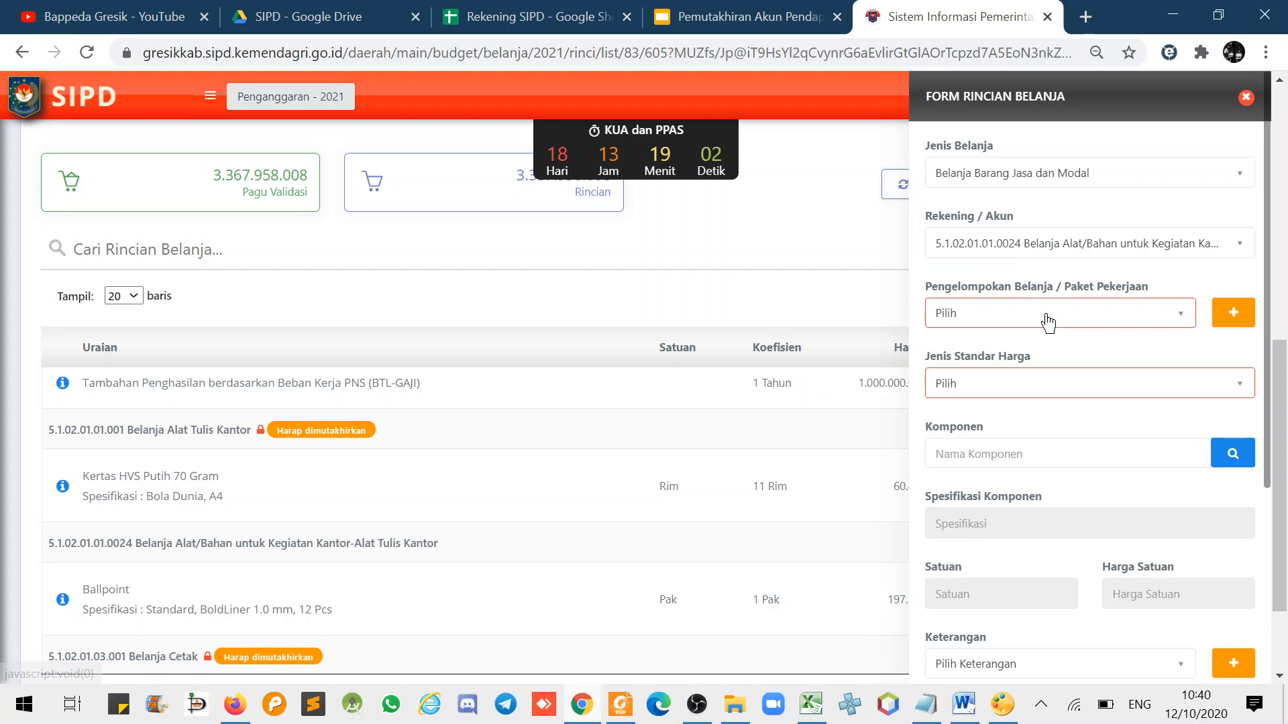
# Step: Set the price standard to SSH and select the component Kertas HVS Putih 70 Gram with specification Bola Dunia, A4
pyautogui.click(1019, 384)
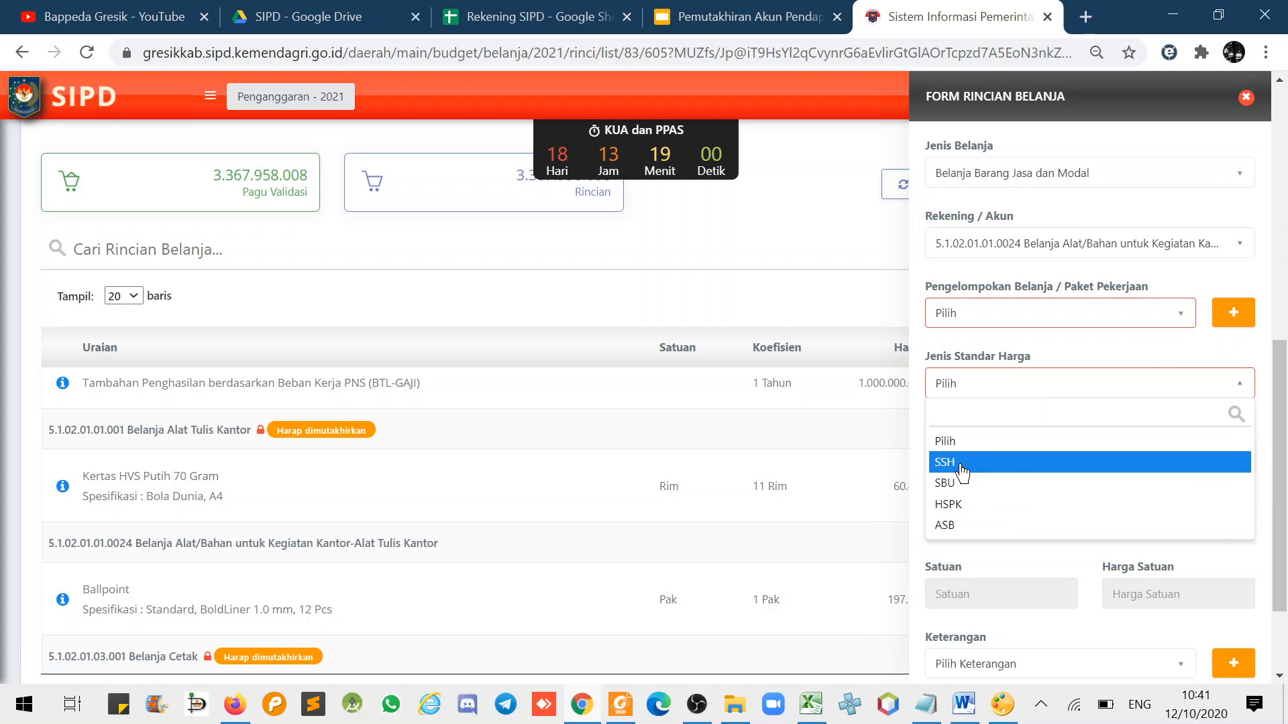
pyautogui.click(970, 470)
pyautogui.click(1230, 457)
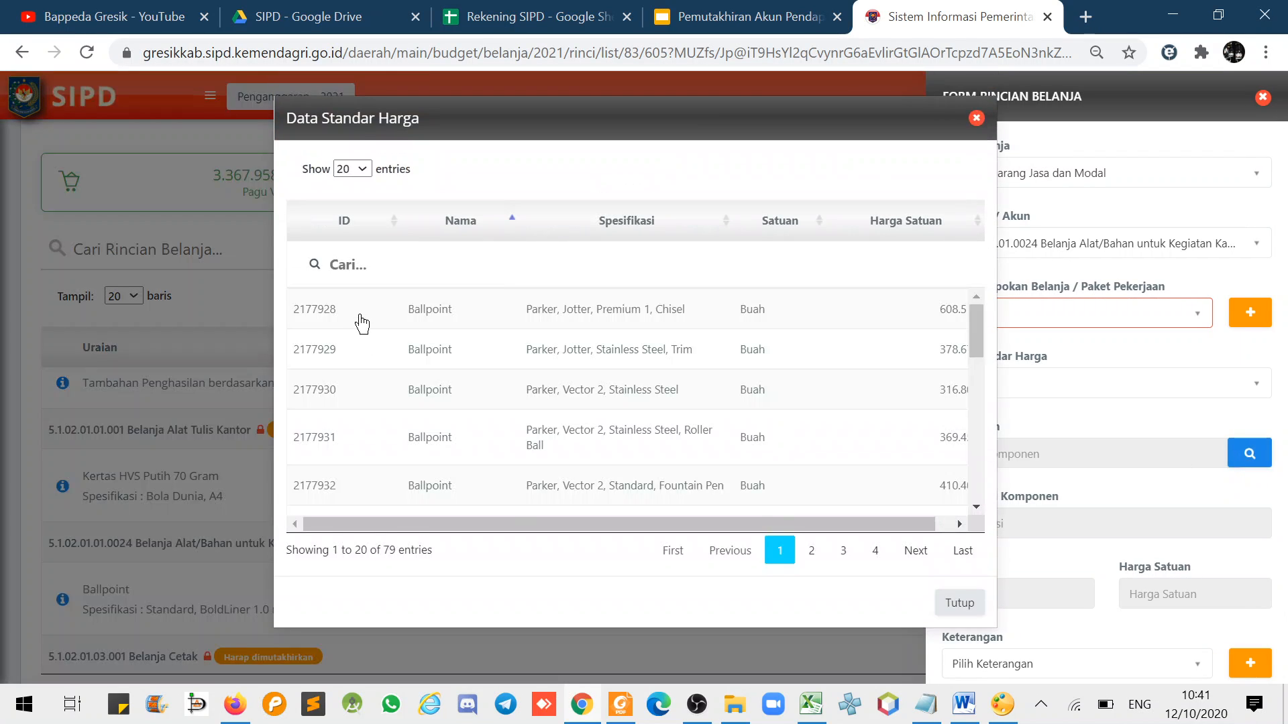
pyautogui.write('ker')
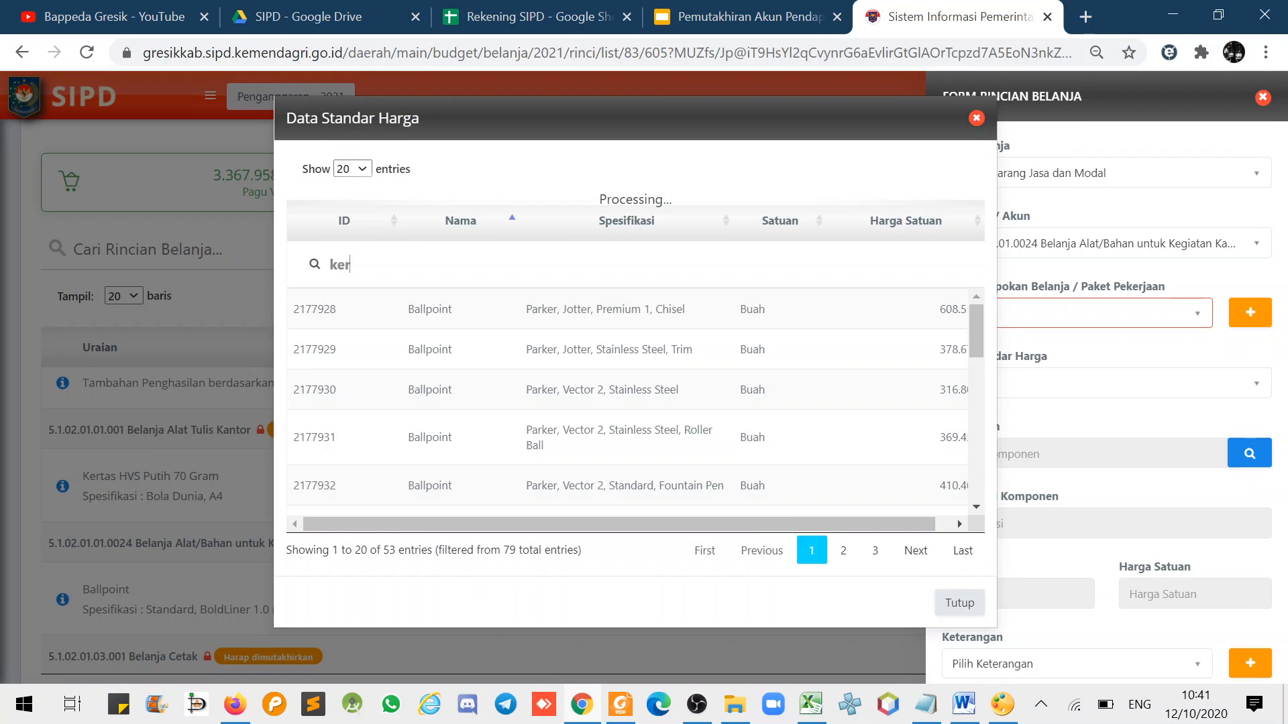
pyautogui.write('tas hvs putih')
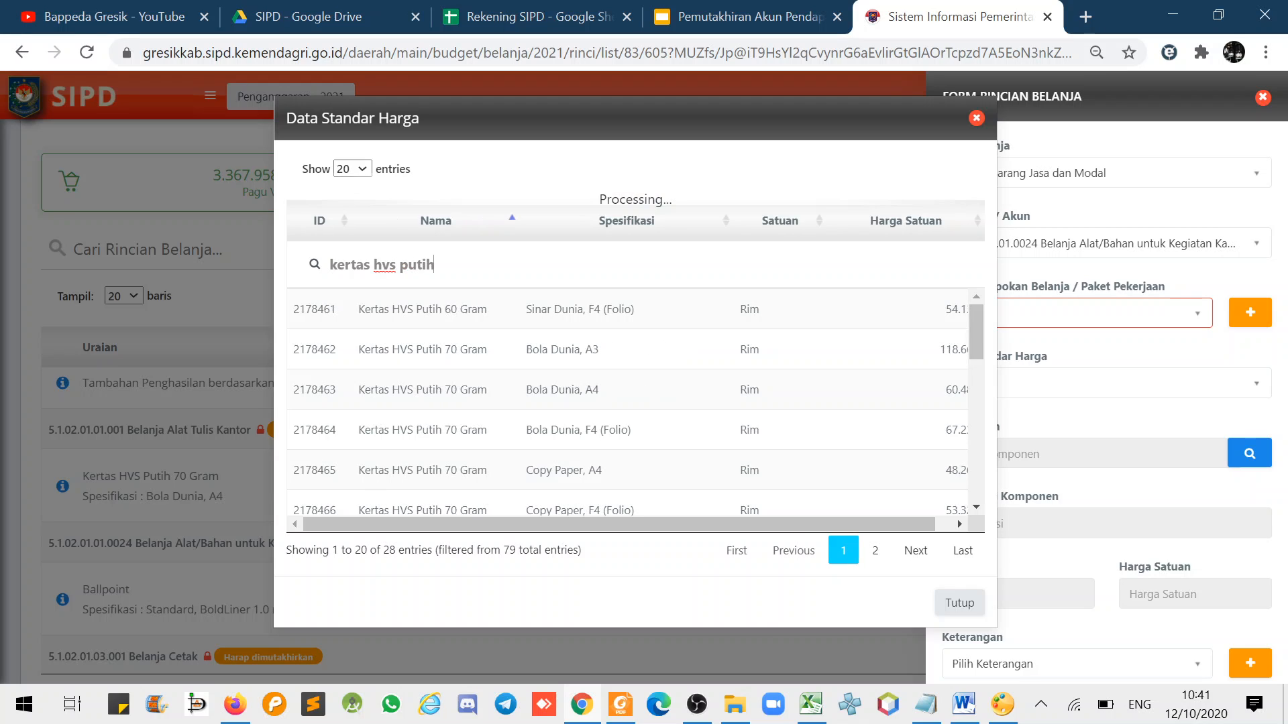
pyautogui.write('70')
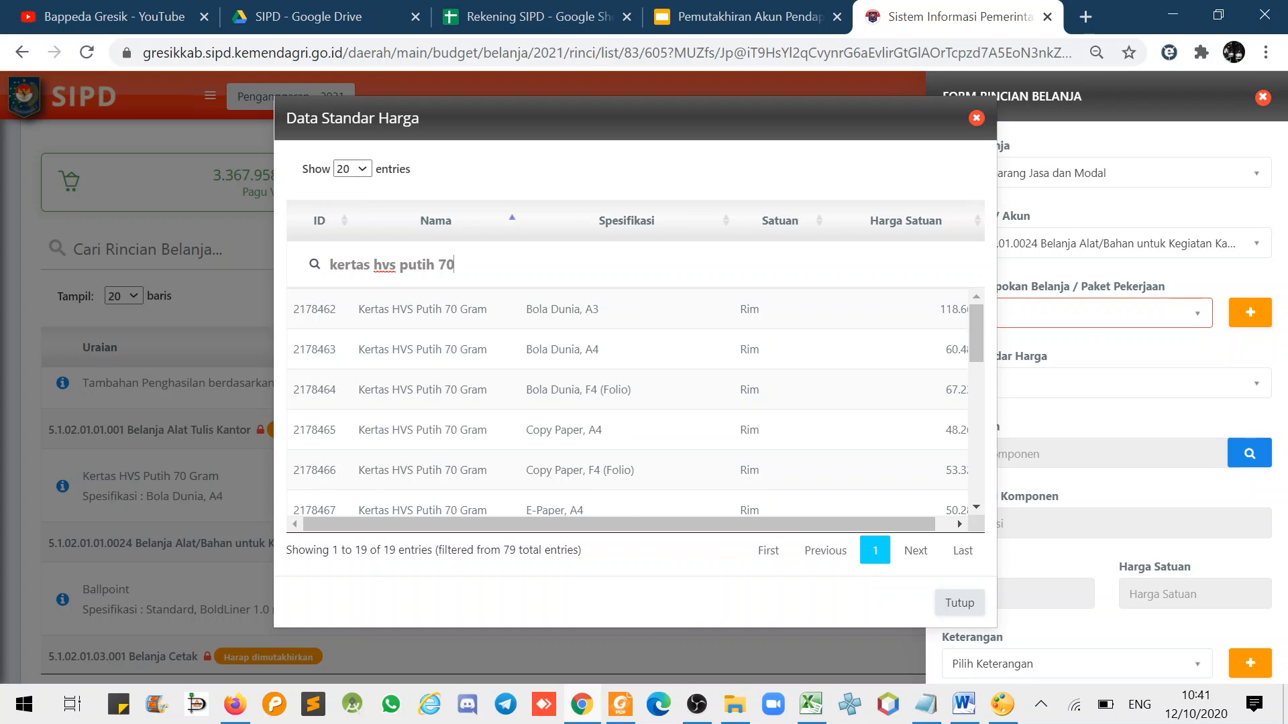
pyautogui.click(510, 366)
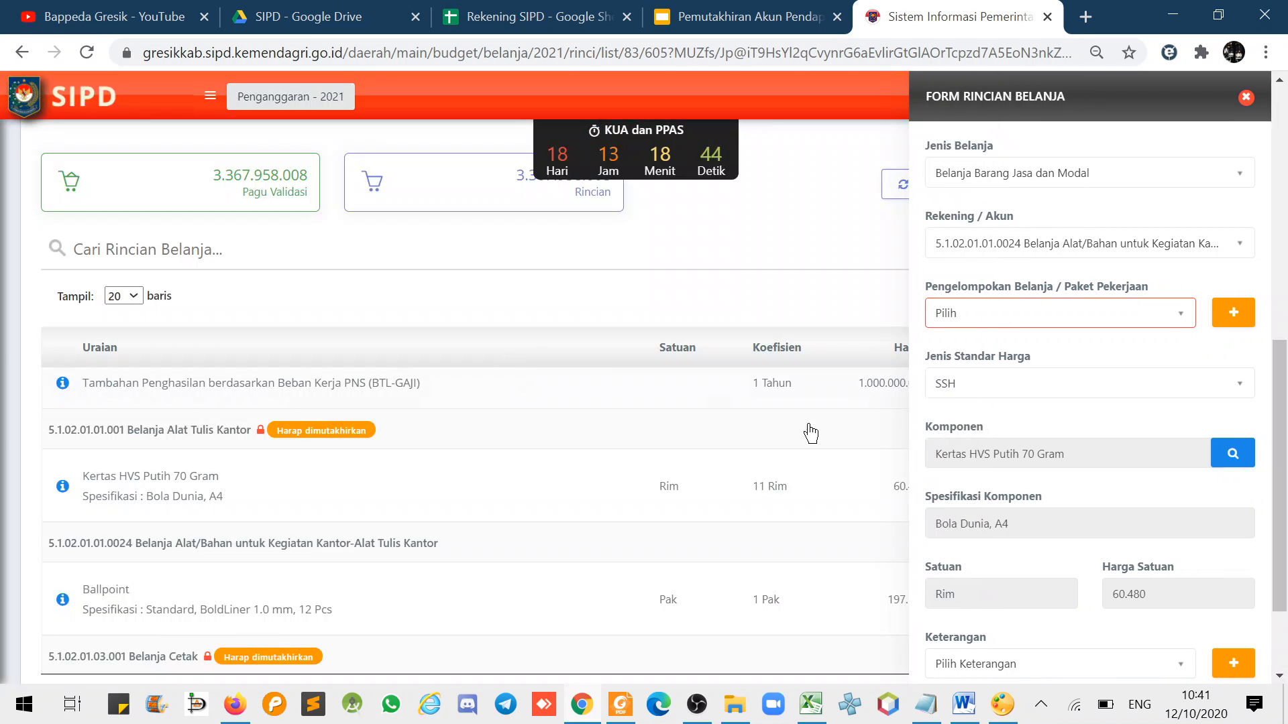
# Step: Set the first coefficient of the paper item to 11 Rim and save the new spending item
pyautogui.scroll(-3, 1023, 583)
pyautogui.click(1023, 589)
pyautogui.write('11')
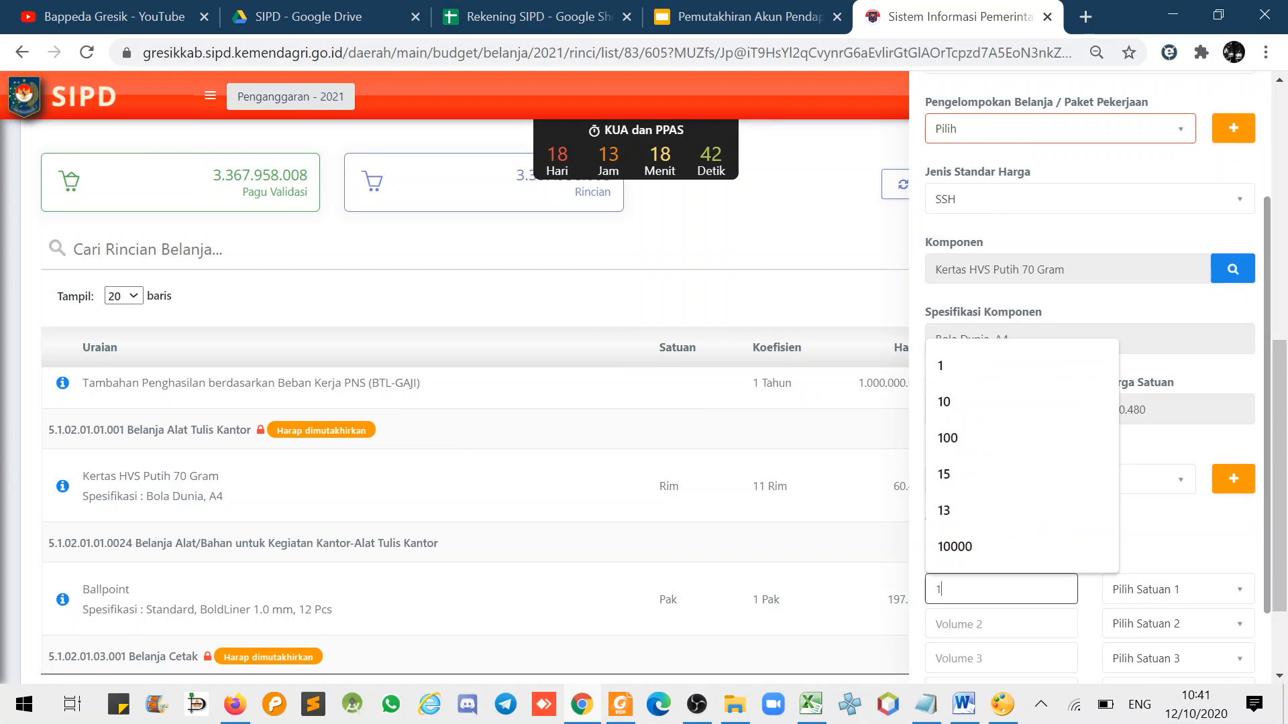
pyautogui.click(1141, 590)
pyautogui.write('r')
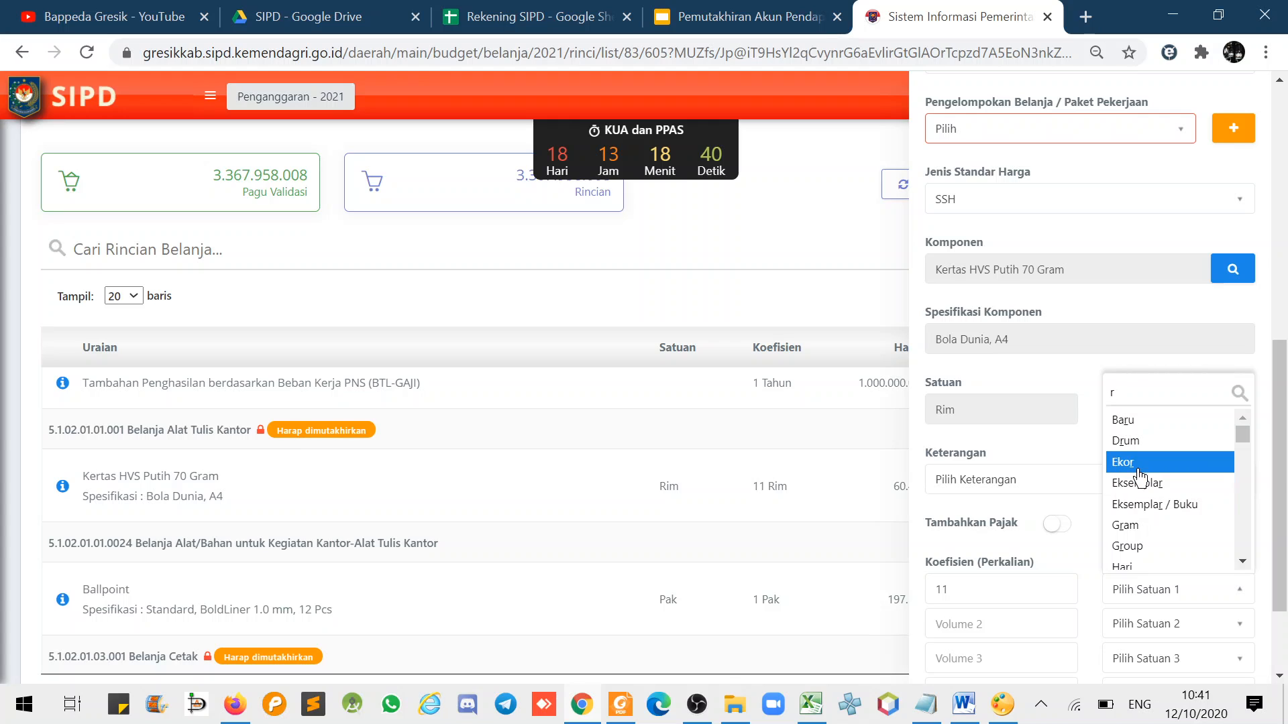
pyautogui.write('im')
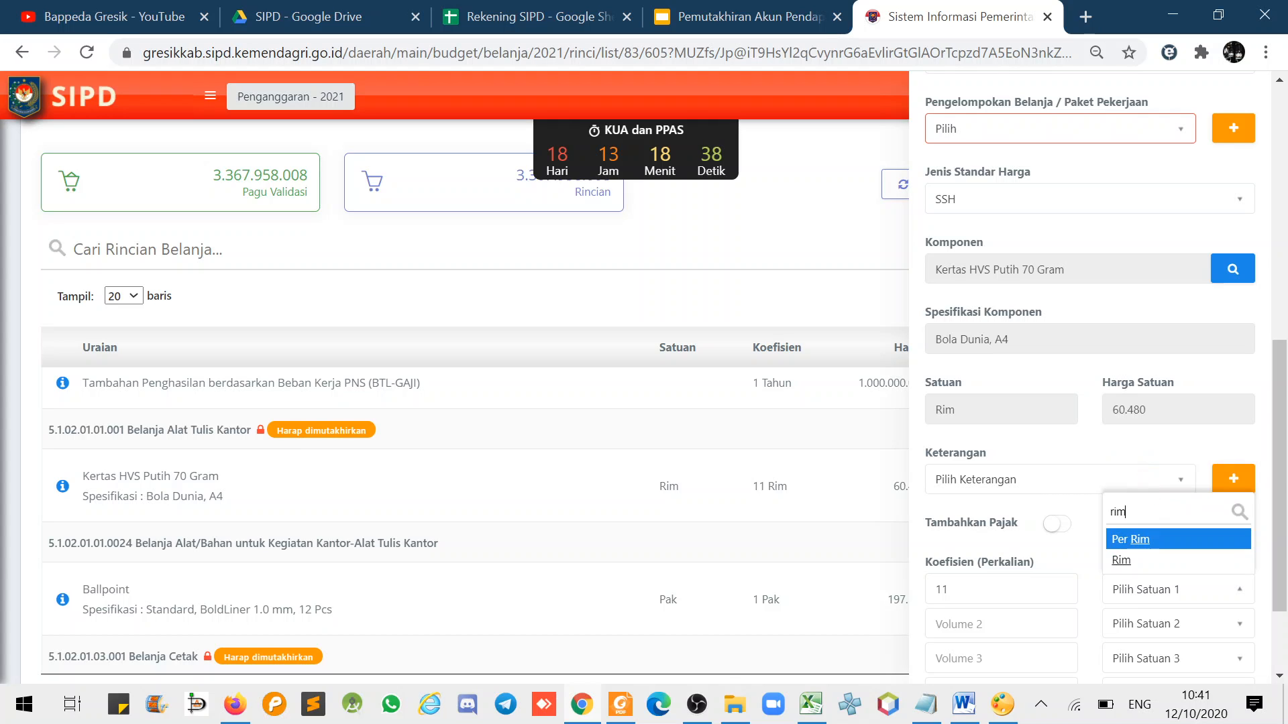
pyautogui.click(1119, 559)
pyautogui.scroll(-2, 1033, 590)
pyautogui.click(963, 640)
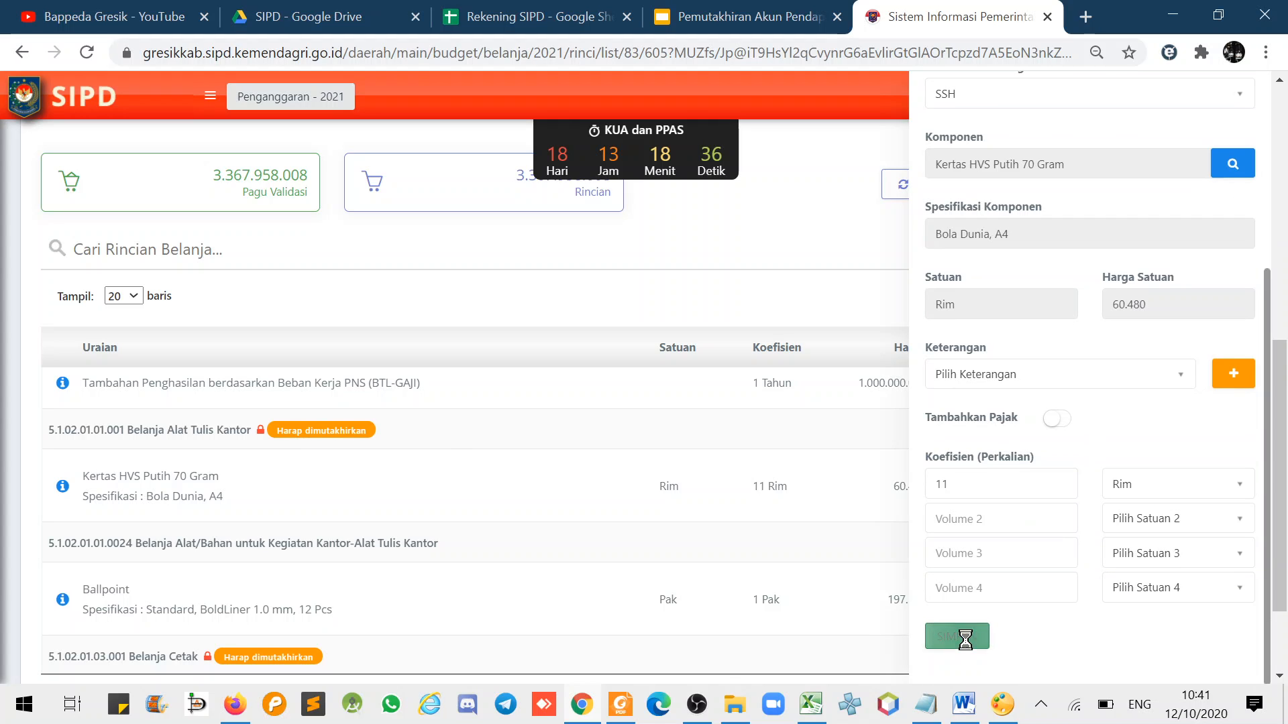
# Step: Delete the old Kertas HVS Putih 70 Gram item under 5.1.02.01.01.001 Belanja Alat Tulis Kantor and confirm the deletion
pyautogui.scroll(-2, 1282, 388)
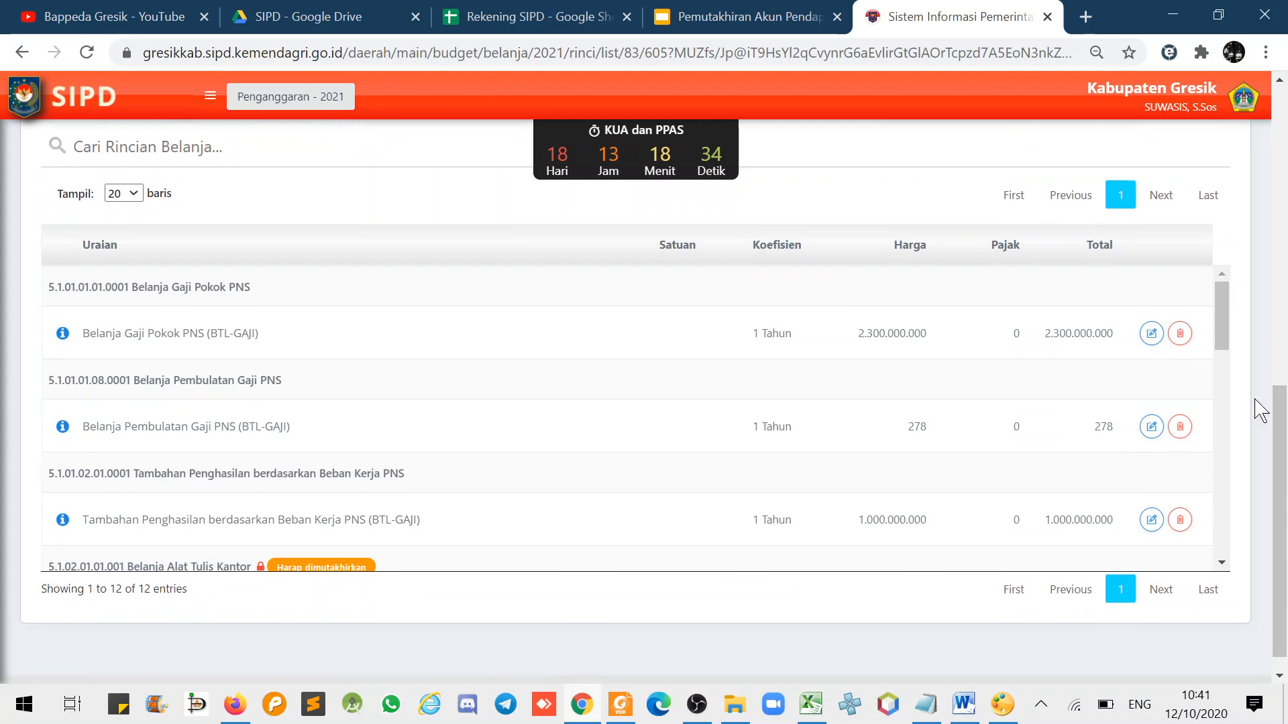
pyautogui.scroll(-3, 1218, 317)
pyautogui.moveTo(1217, 337); pyautogui.dragTo(1218, 360)
pyautogui.click(1182, 381)
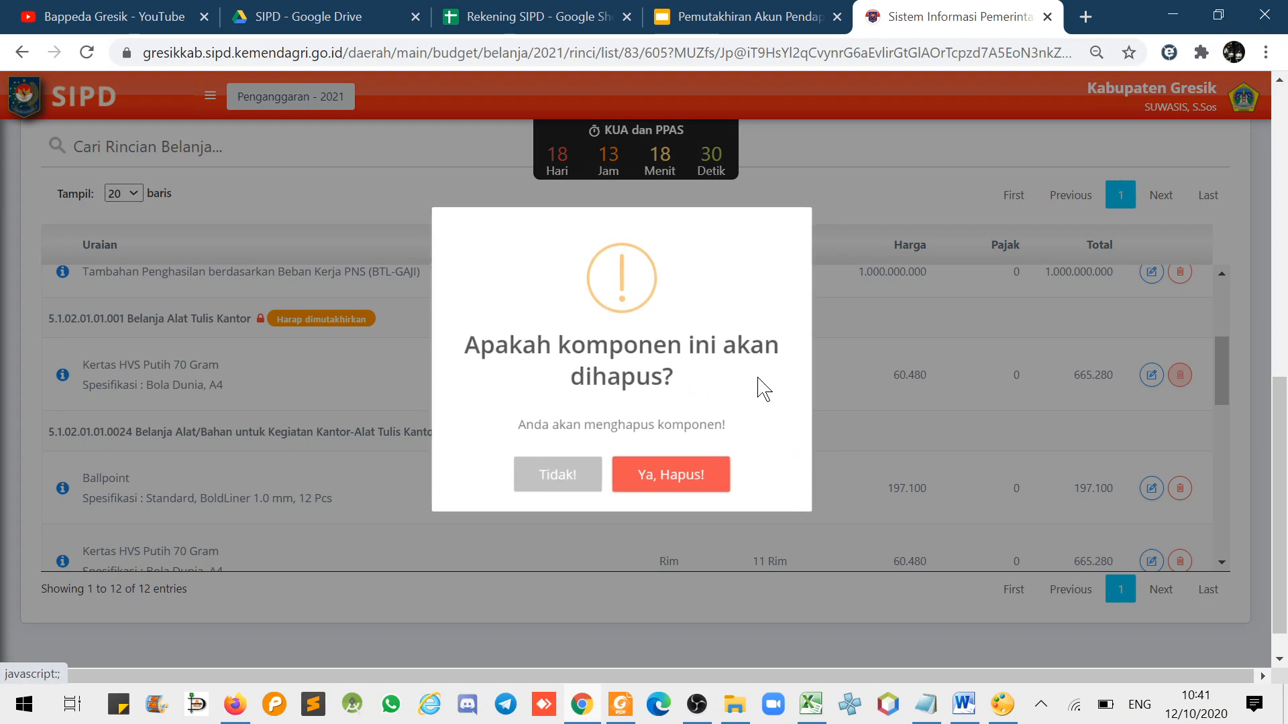
pyautogui.click(673, 474)
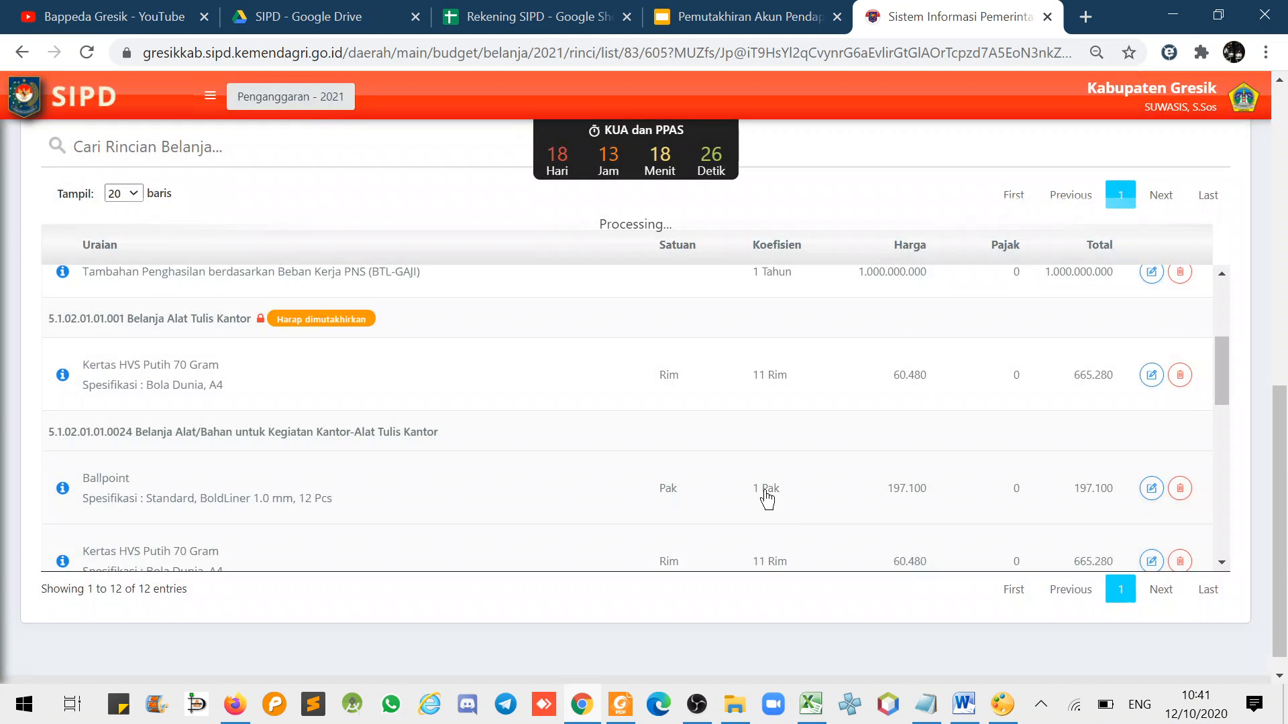
# Step: Review the remaining spending items for accounts marked Harap dimutakhirkan, including Cetak Blanko under 5.1.02.01.03.001 Belanja Cetak
pyautogui.scroll(-5, 765, 494)
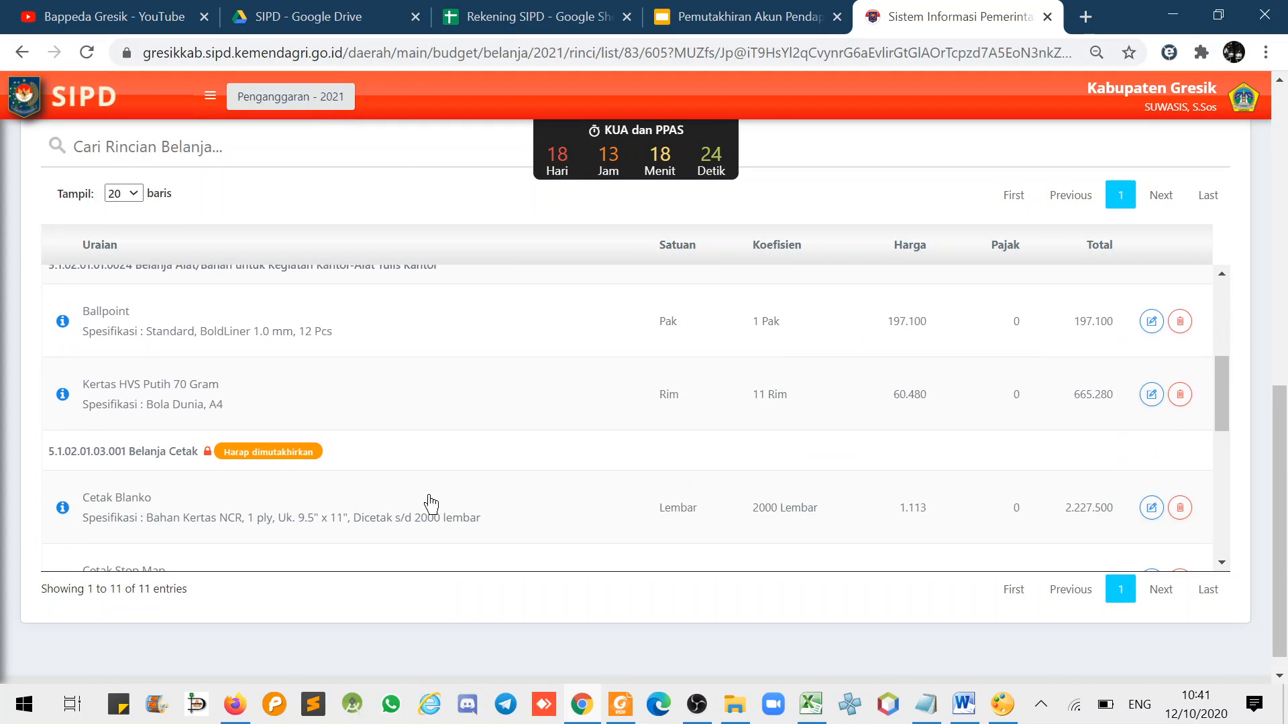
pyautogui.scroll(-3, 354, 443)
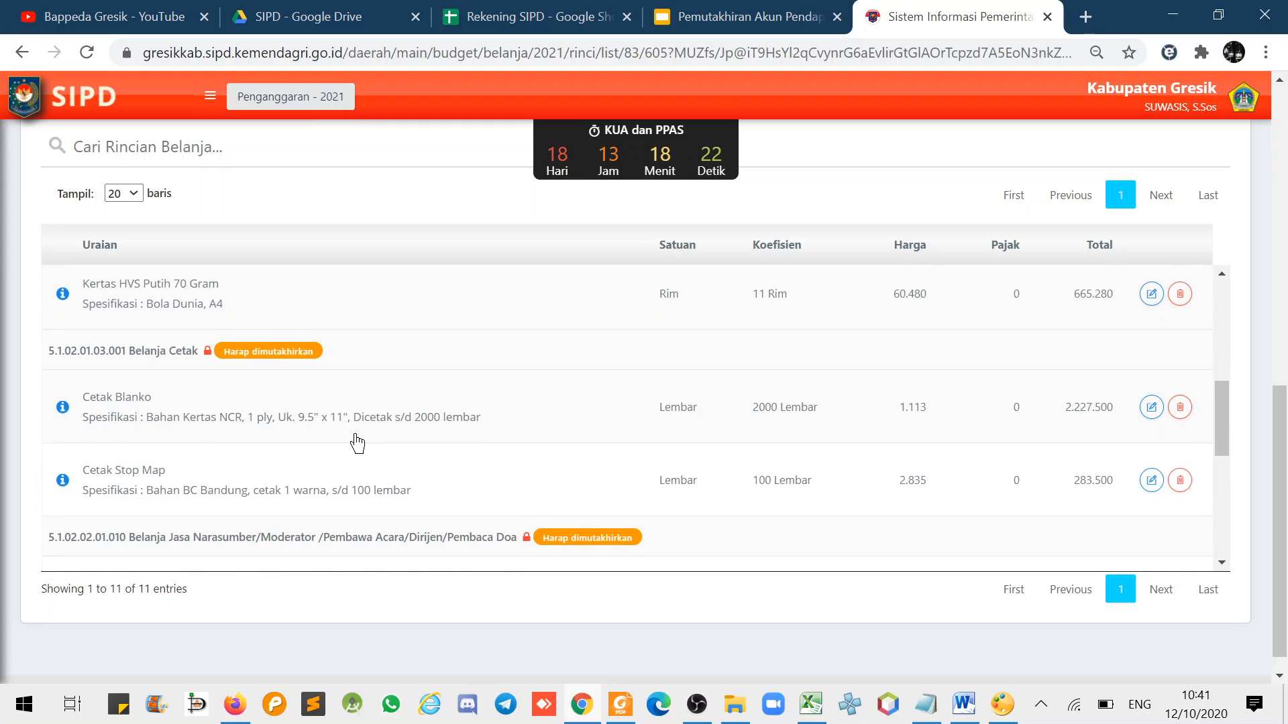
pyautogui.scroll(-3, 357, 443)
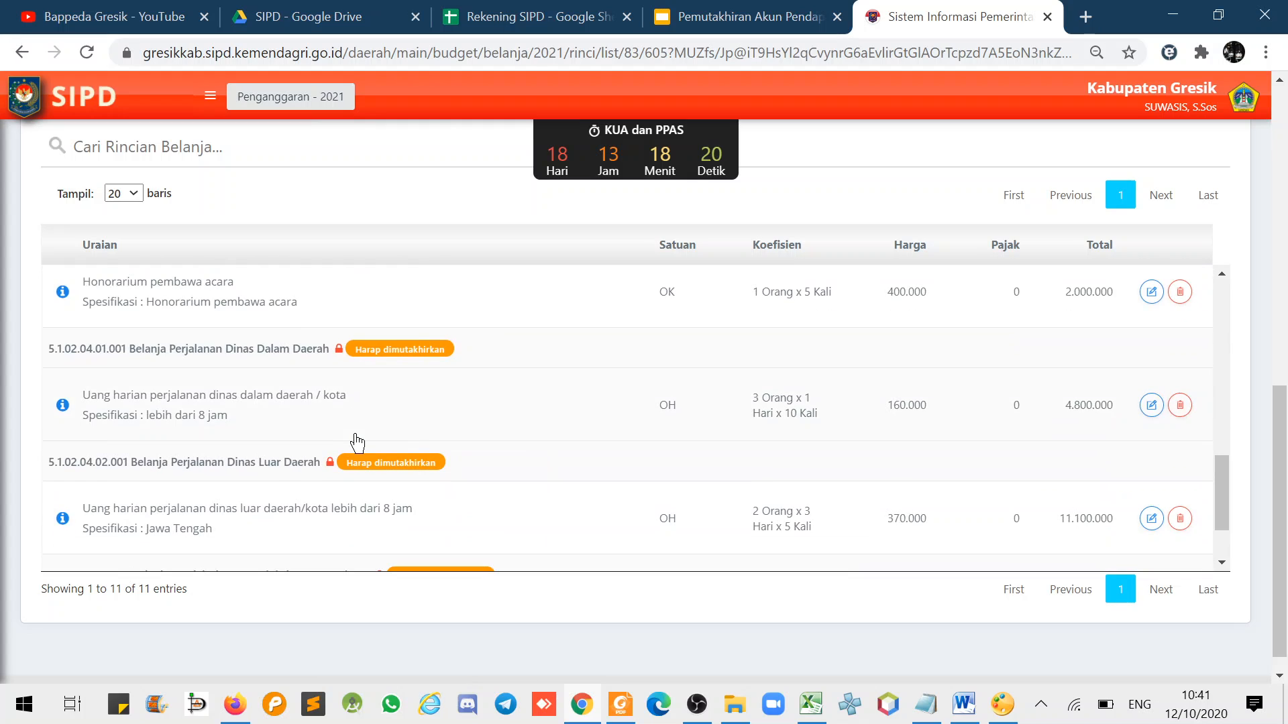
pyautogui.scroll(-2, 357, 443)
pyautogui.scroll(10, 357, 443)
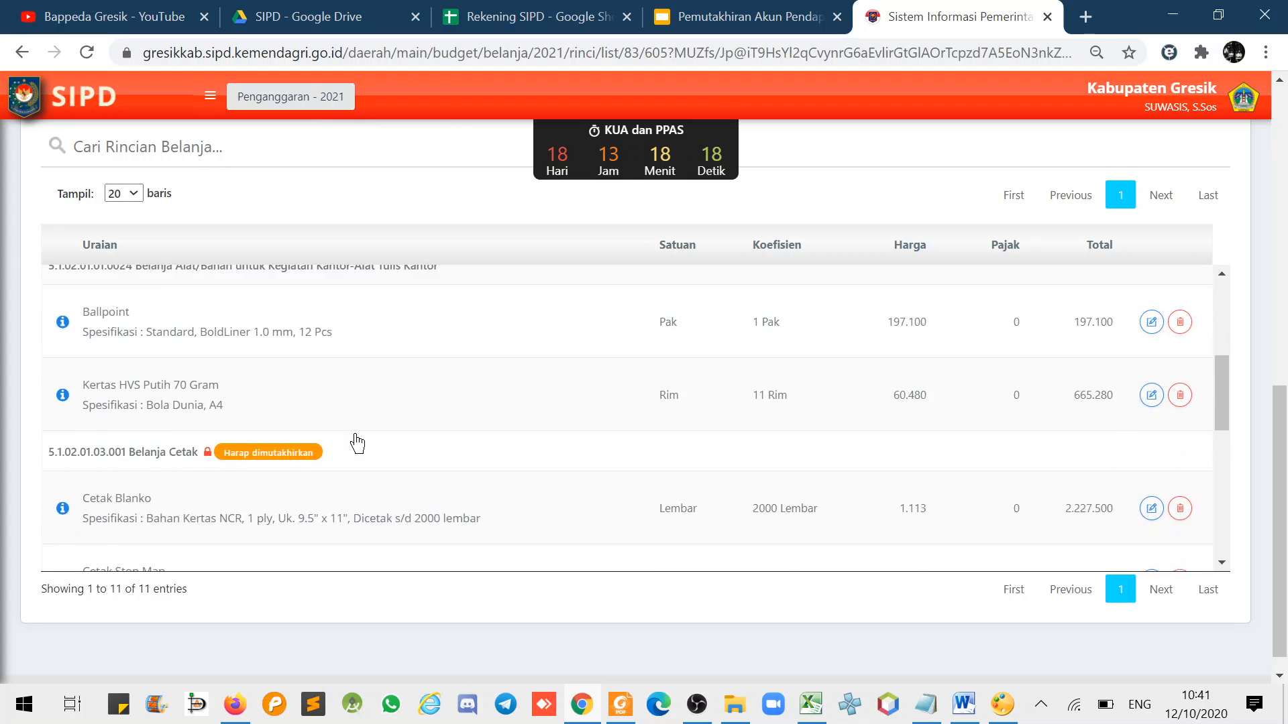
pyautogui.scroll(-2, 314, 436)
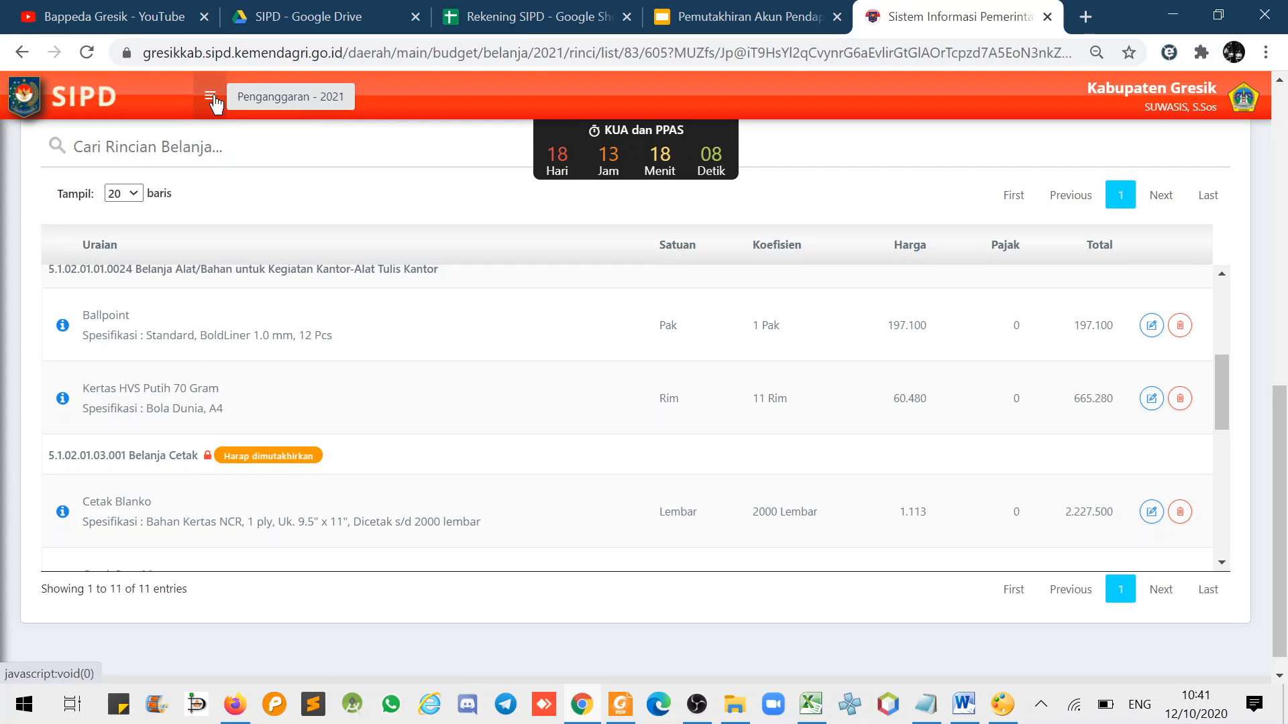
pyautogui.moveTo(302, 416); pyautogui.dragTo(95, 319)
pyautogui.click(377, 376)
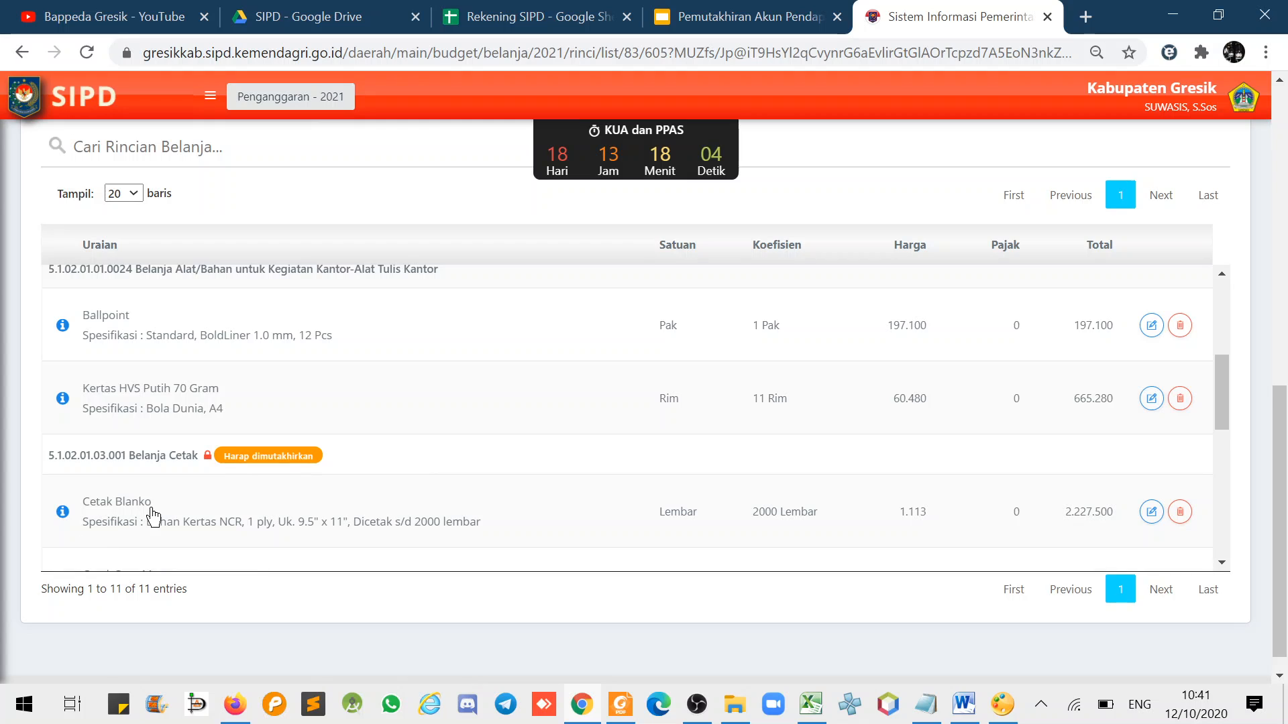
pyautogui.moveTo(152, 510); pyautogui.dragTo(59, 512)
# Step: Open the SSH component list from the Standar Harga reference data
pyautogui.click(210, 97)
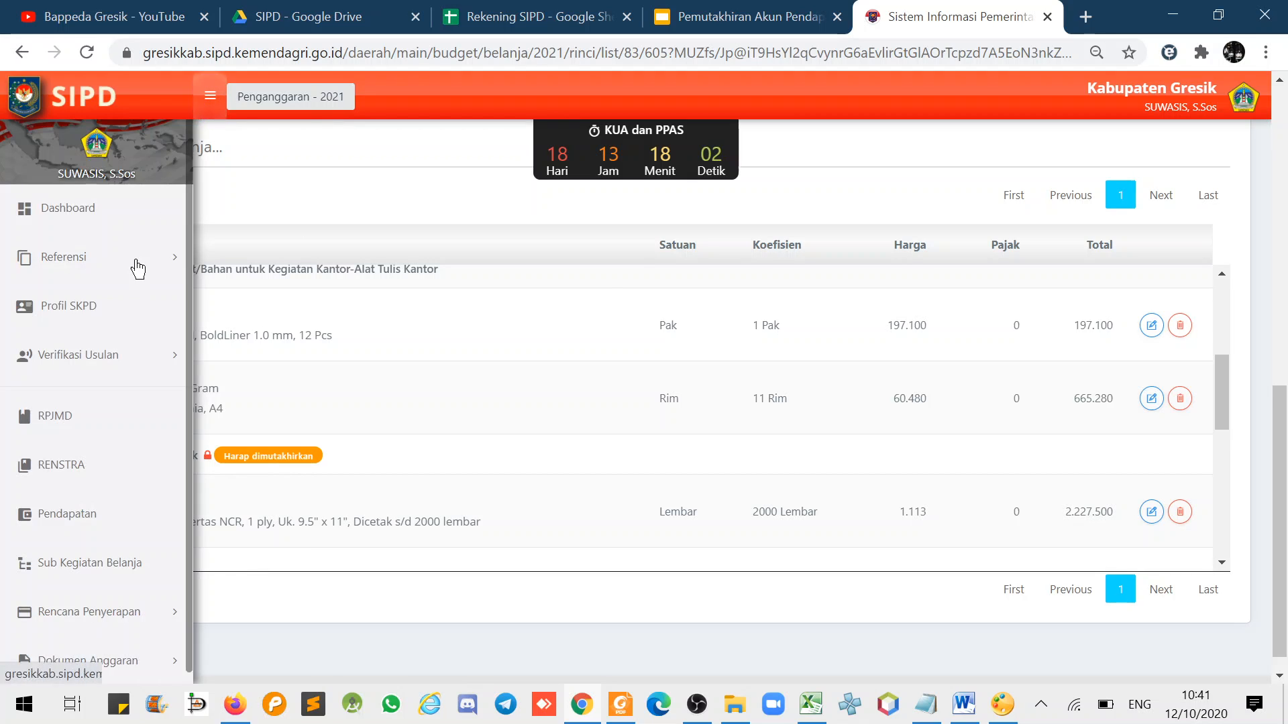
pyautogui.click(92, 262)
pyautogui.click(67, 426)
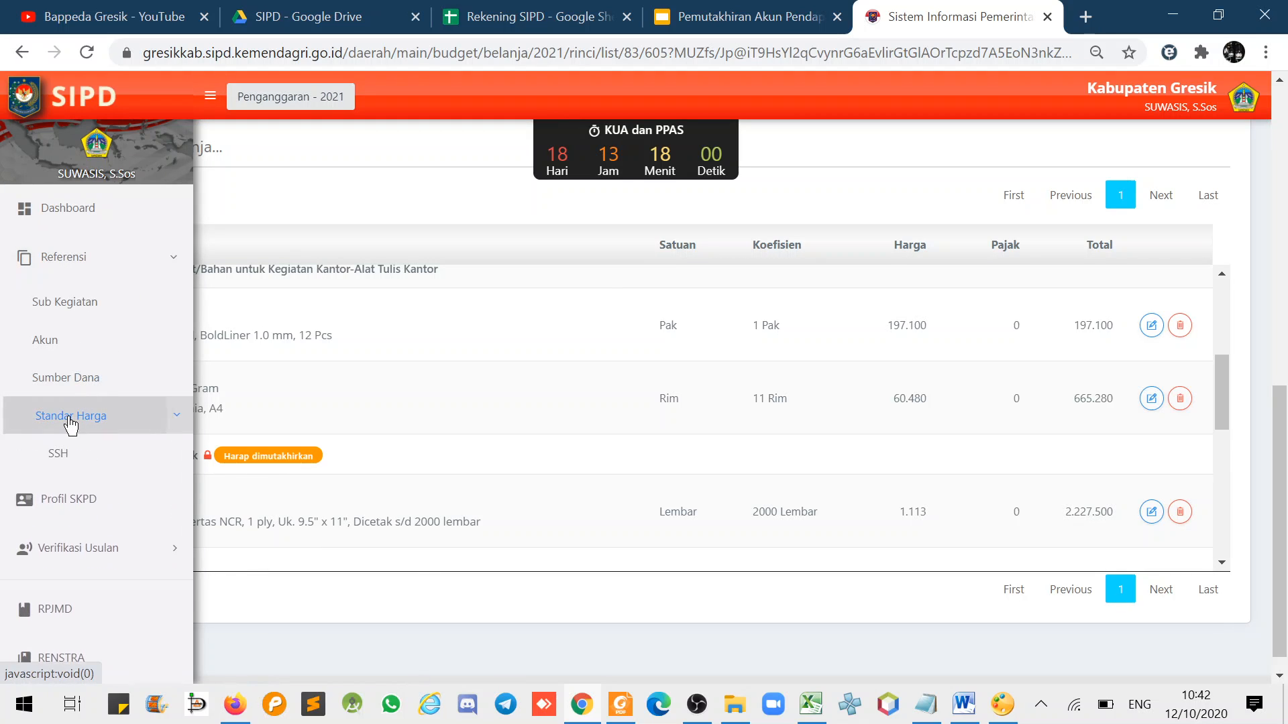
pyautogui.click(64, 457)
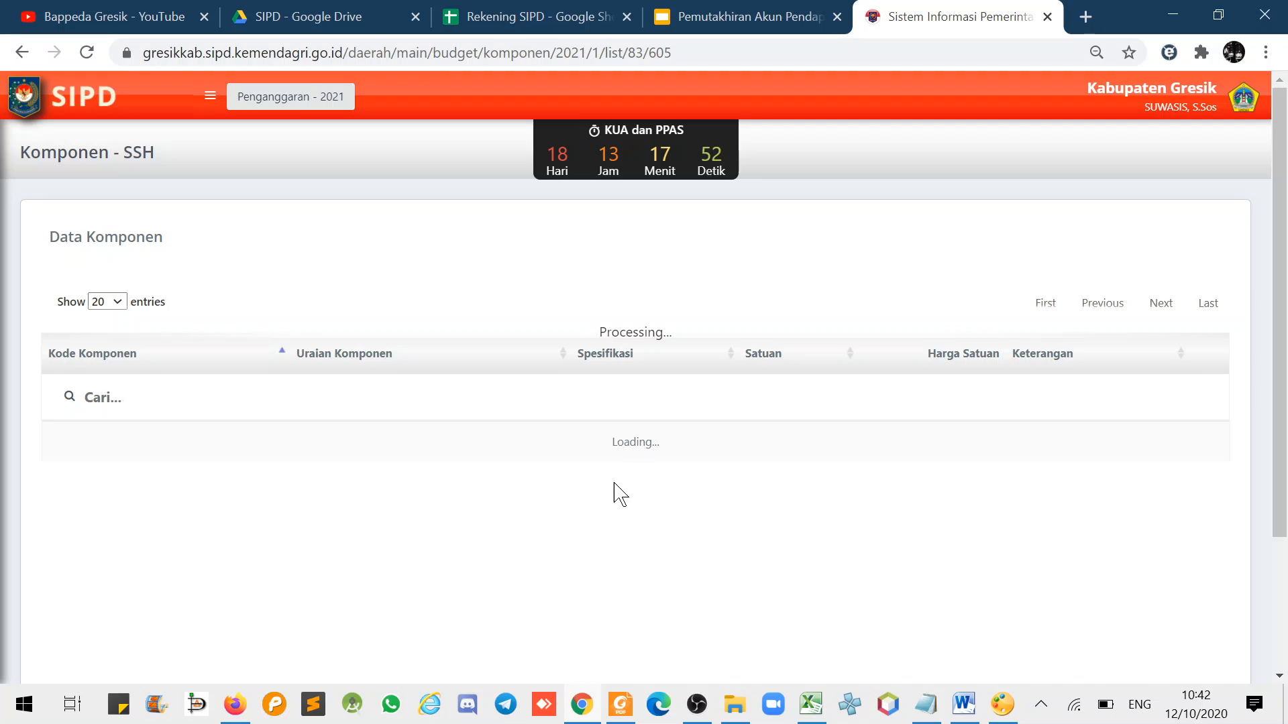
pyautogui.moveTo(610, 443); pyautogui.dragTo(662, 456)
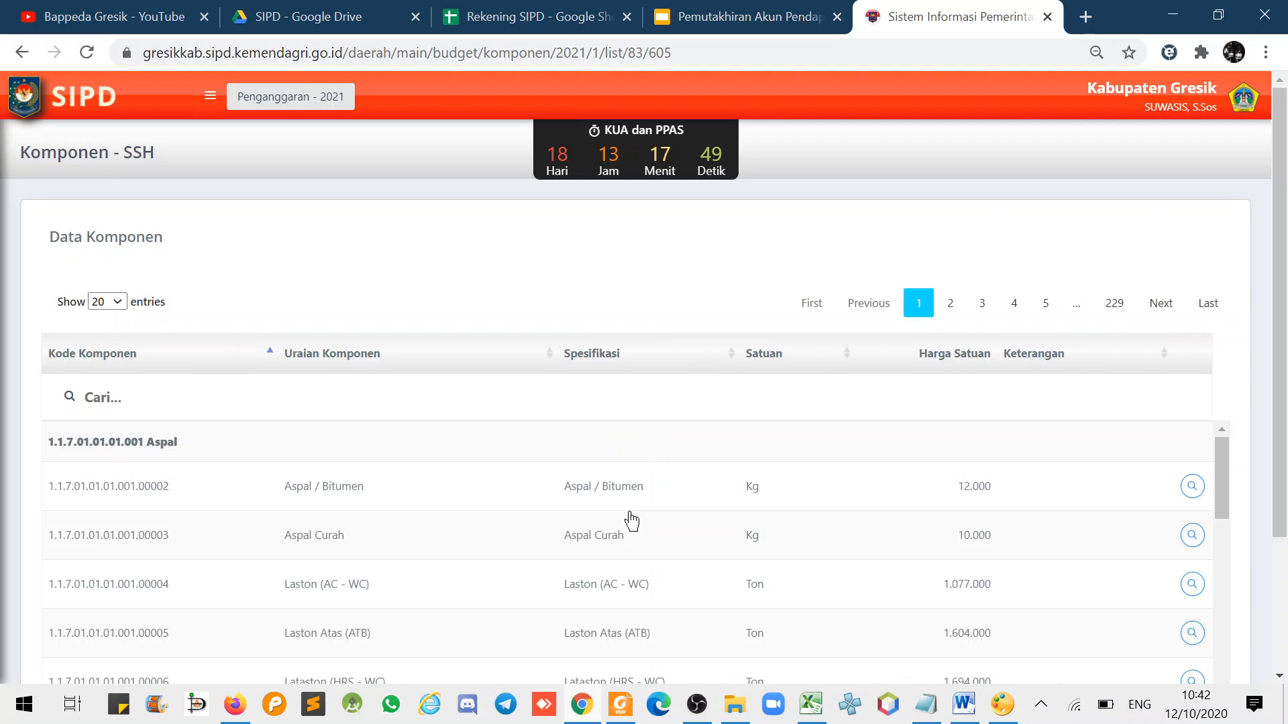
# Step: Search the SSH components for "cetak blan", check the linked accounts of component 1.1.7.01.03.01.014.00057, and close the details
pyautogui.click(100, 397)
pyautogui.write('cetak blan')
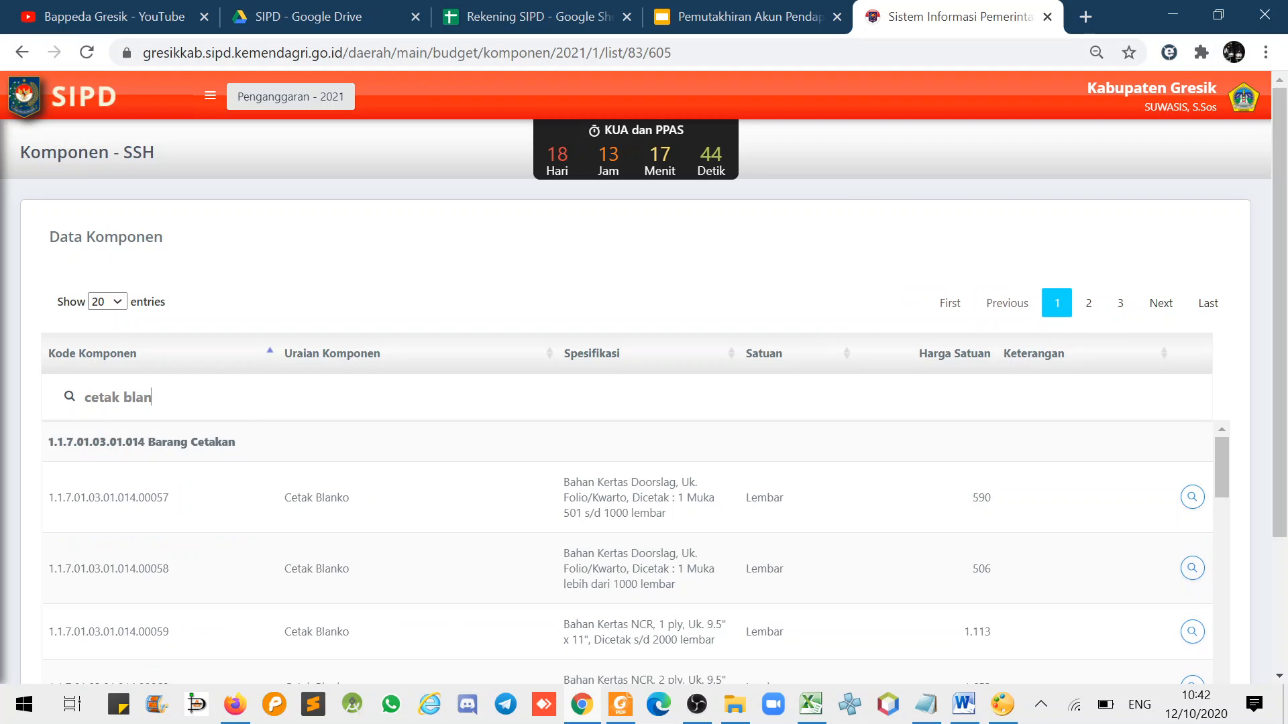
pyautogui.click(1191, 499)
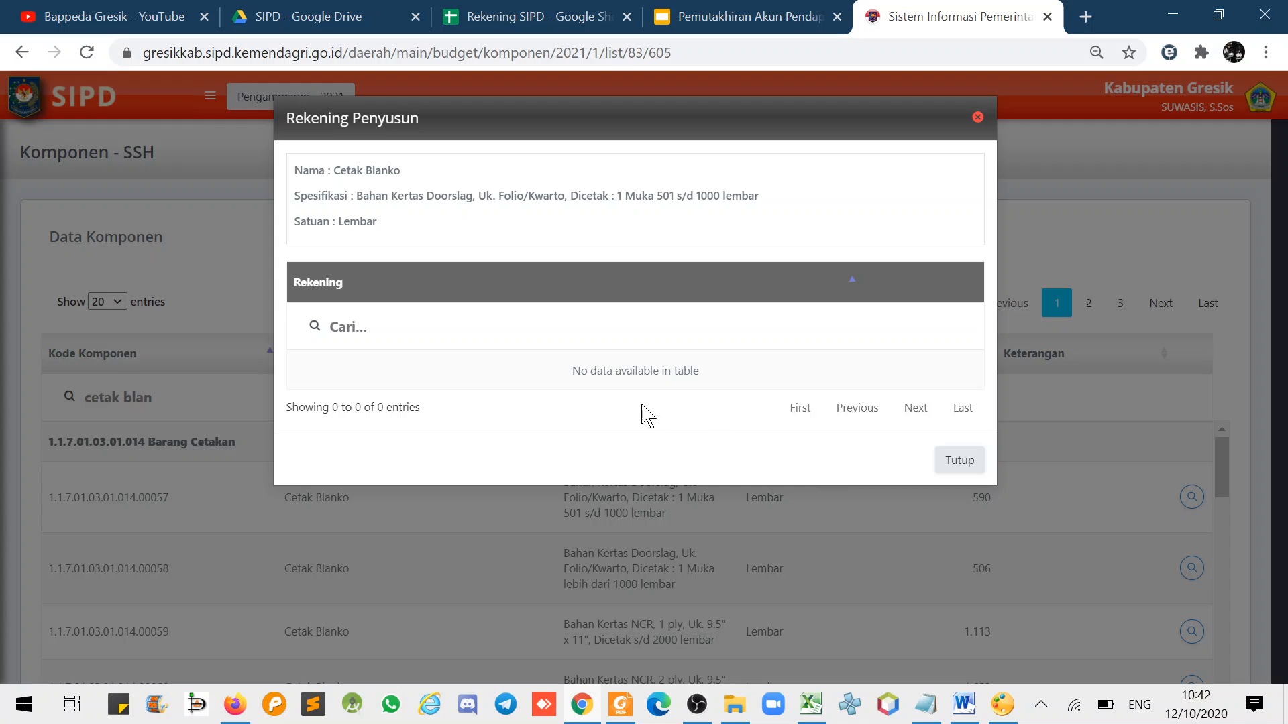
pyautogui.moveTo(567, 377); pyautogui.dragTo(698, 383)
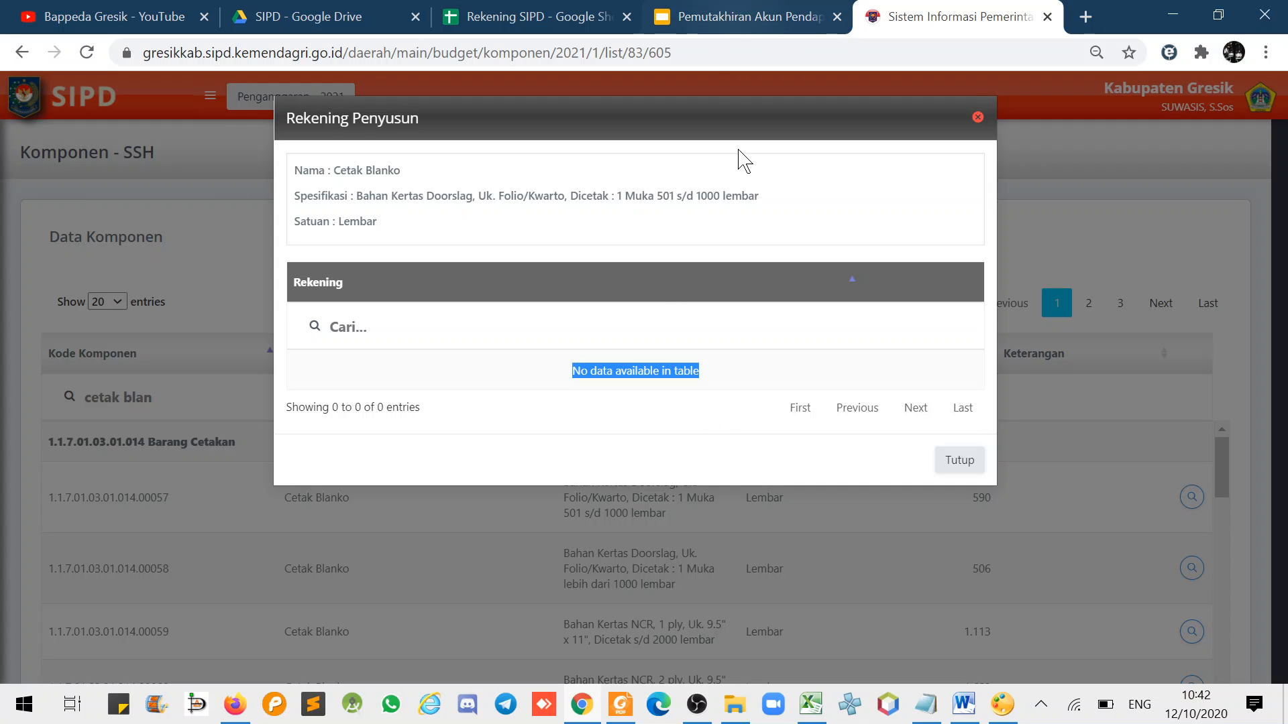
pyautogui.click(958, 461)
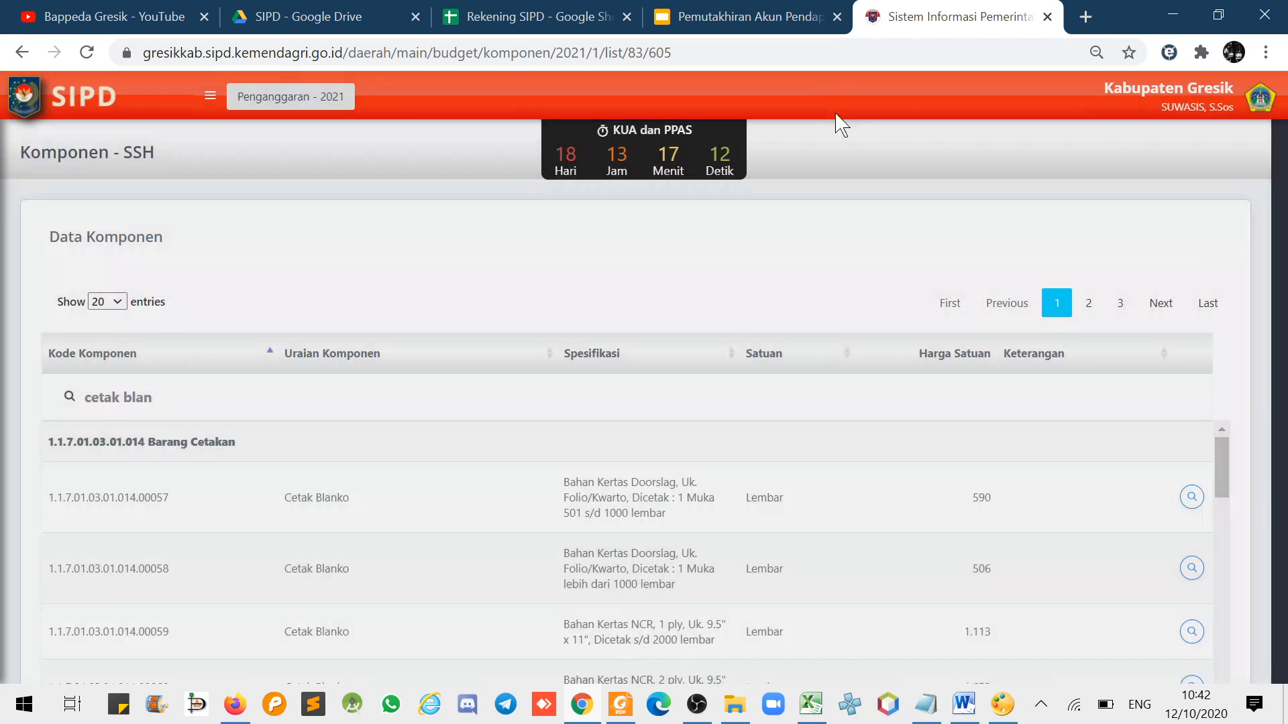